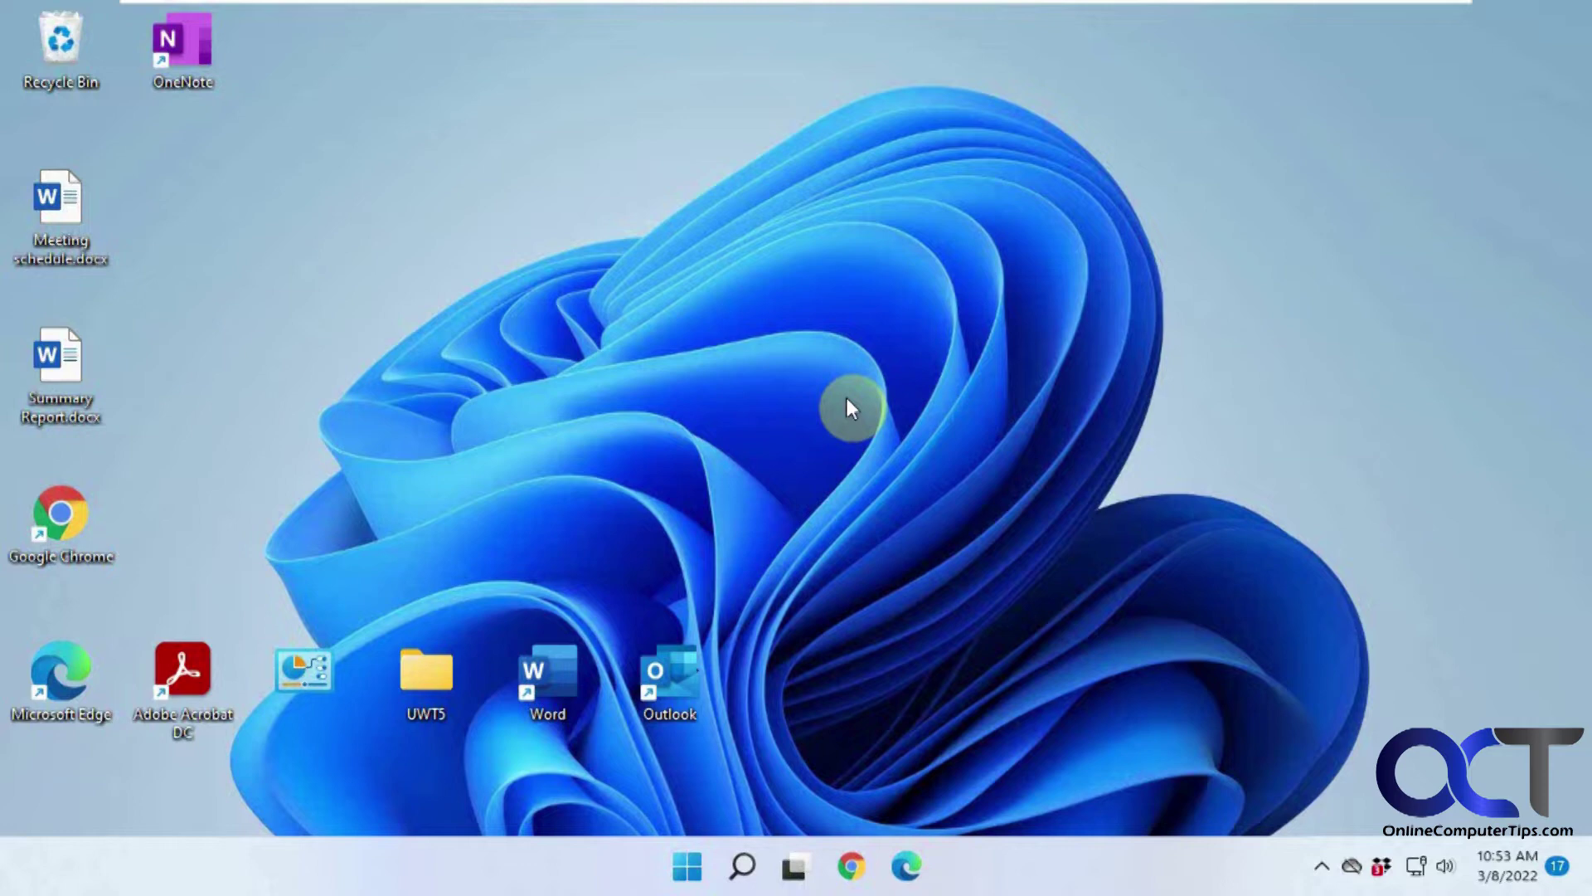
- Launch Settings from Start and go to Privacy & security > Searching Windows
left_click(687, 866)
left_click(1097, 285)
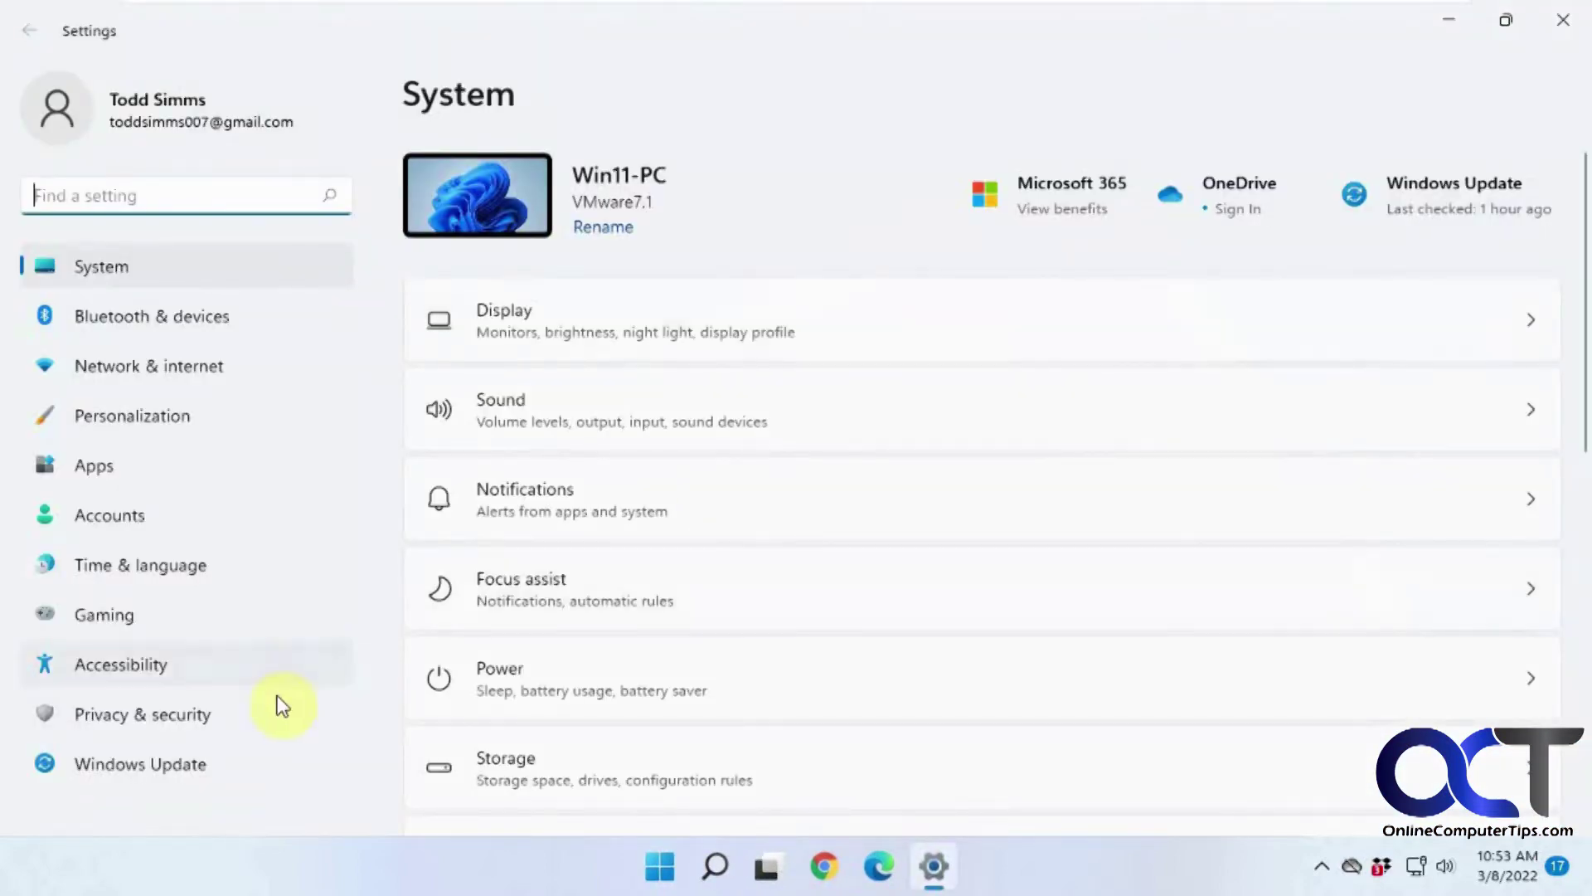
left_click(214, 727)
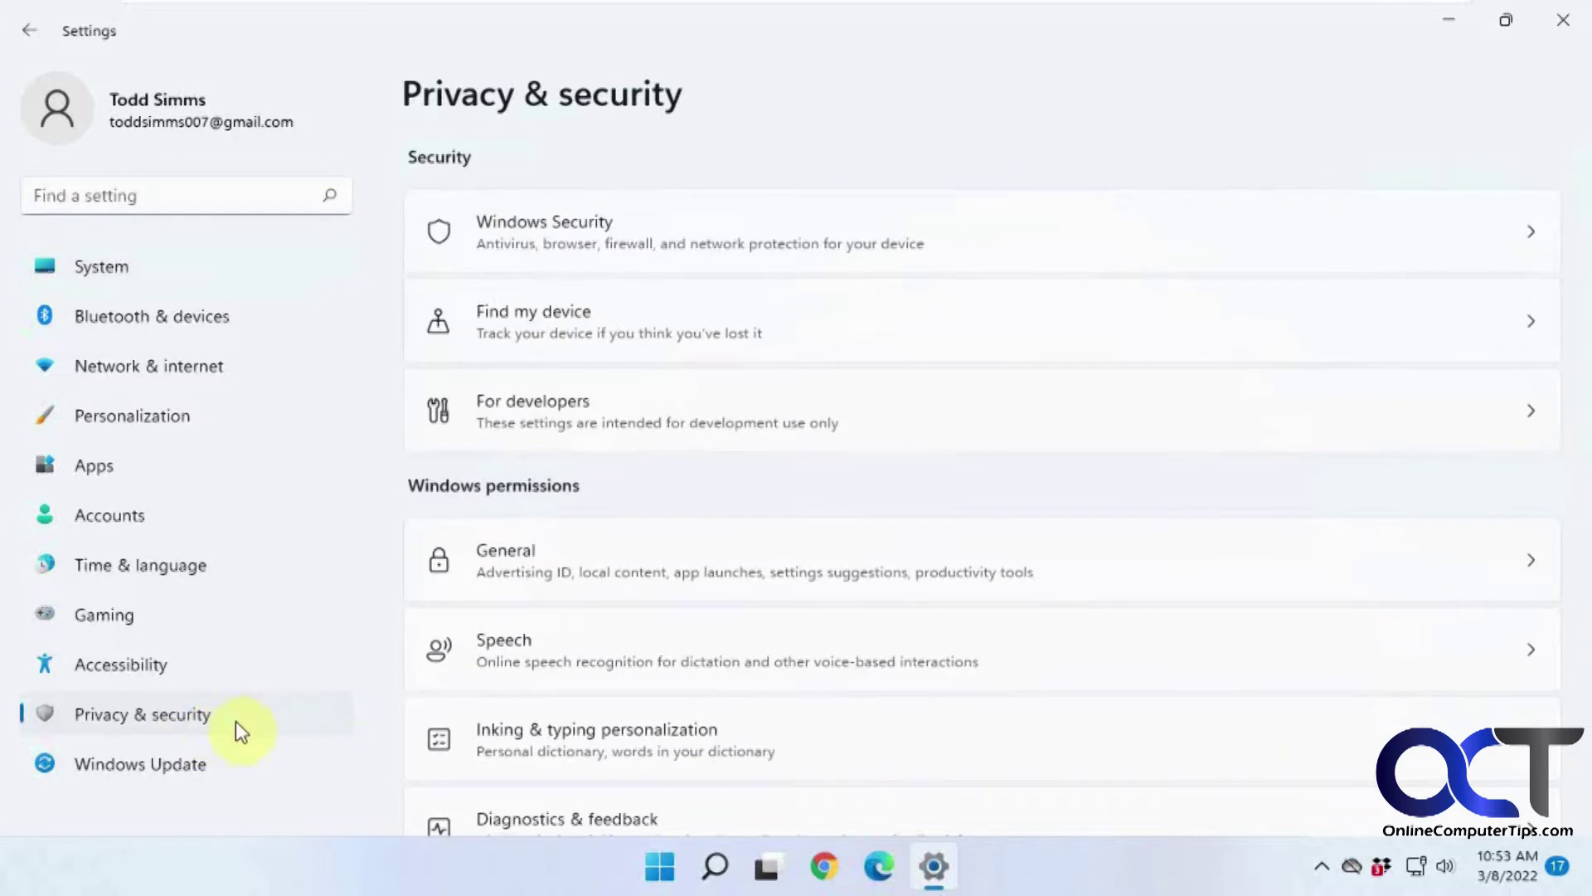
scroll(854, 660, "down", 5)
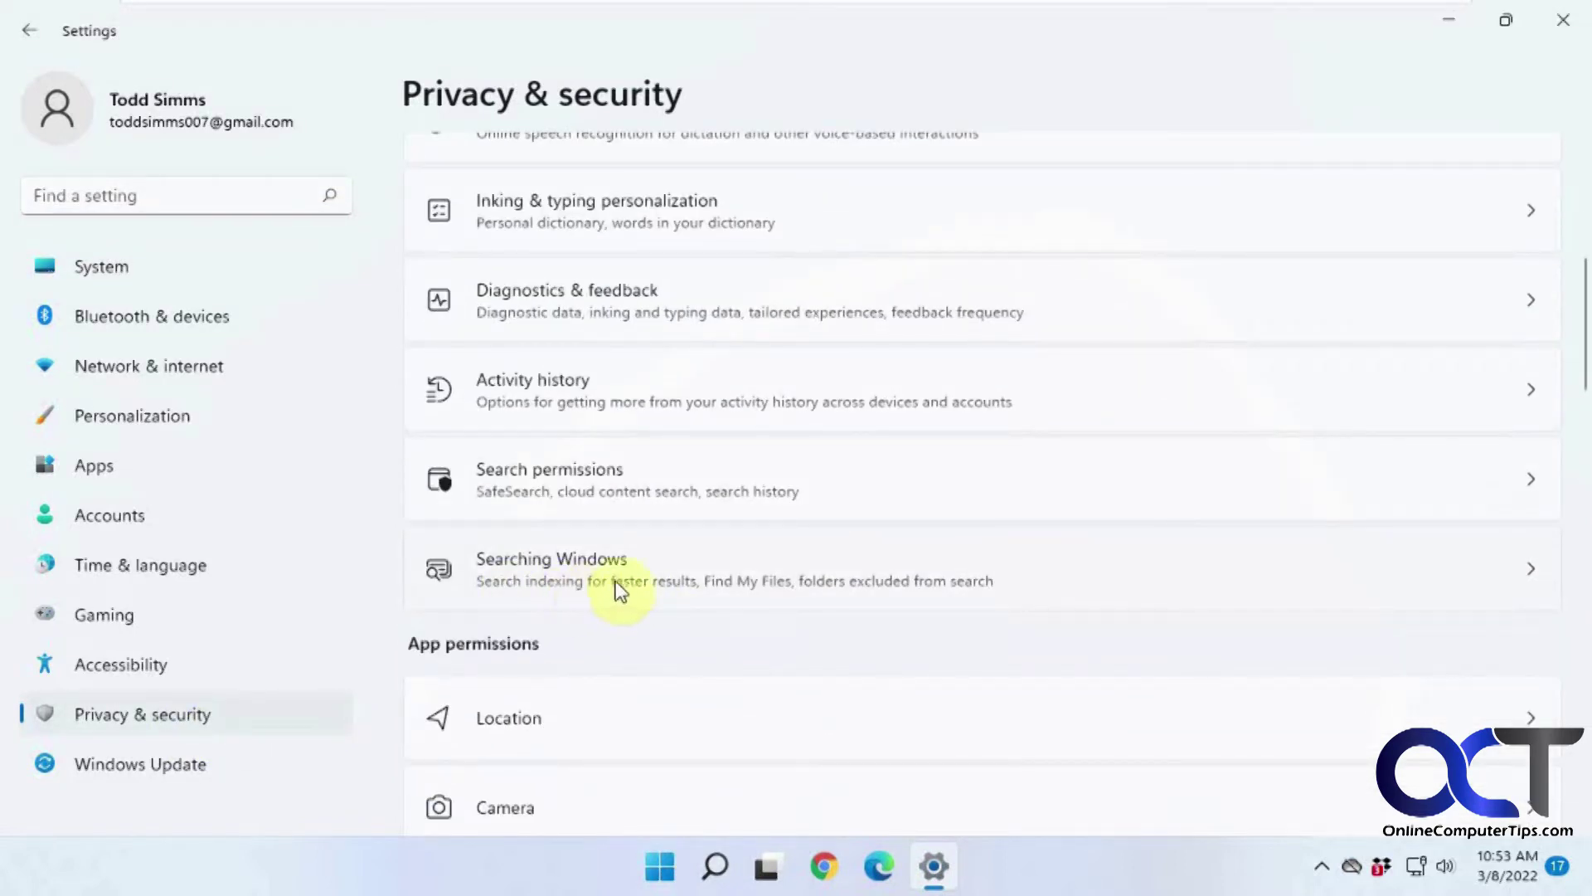
left_click(664, 578)
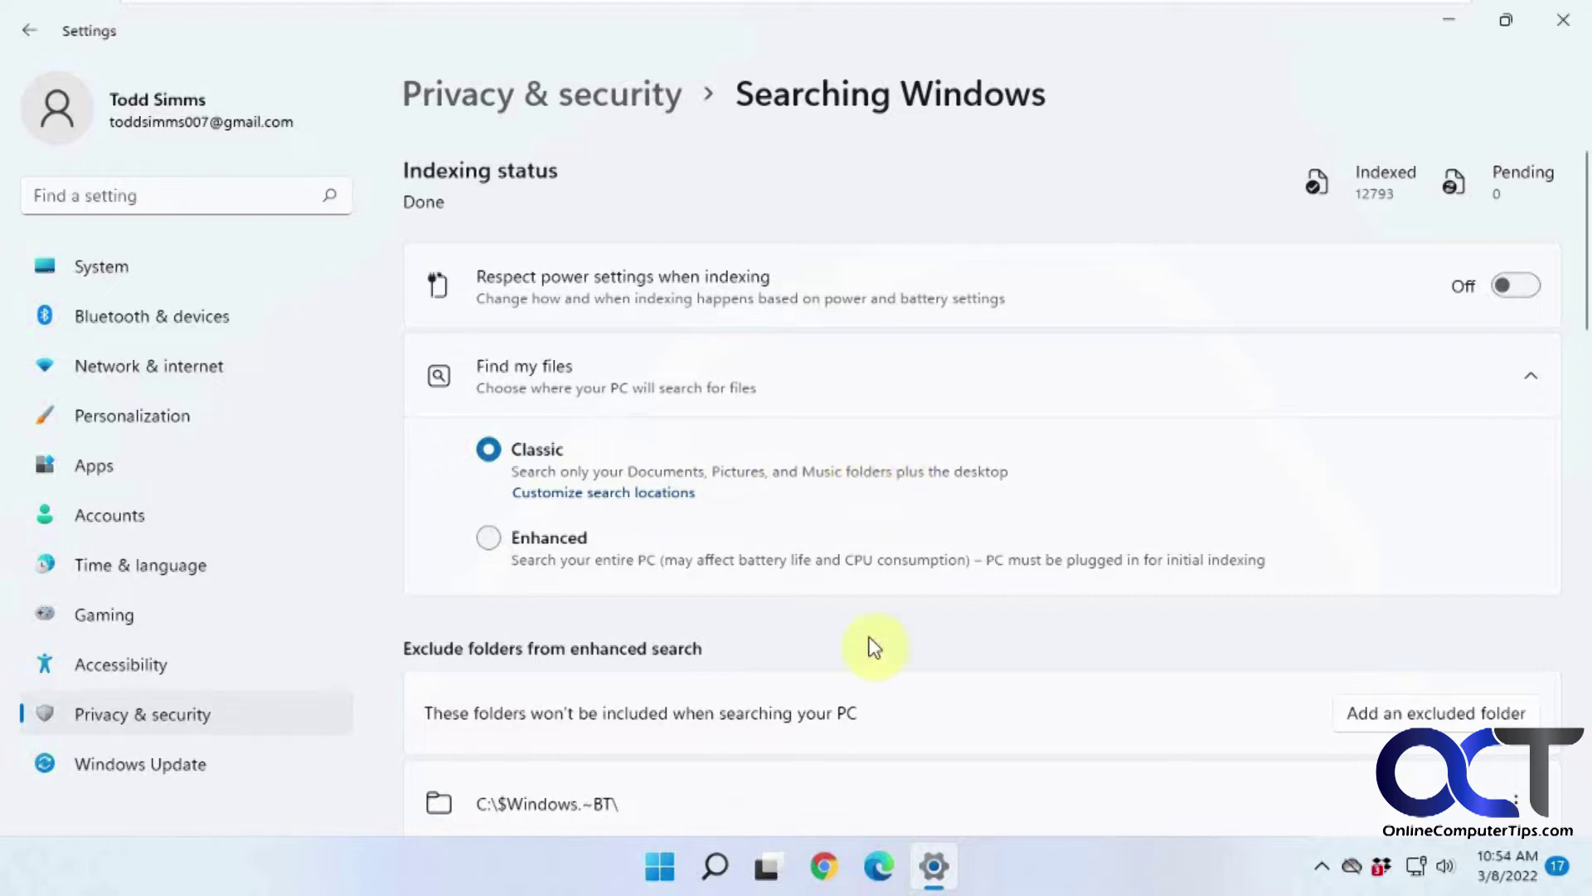
right_click(659, 879)
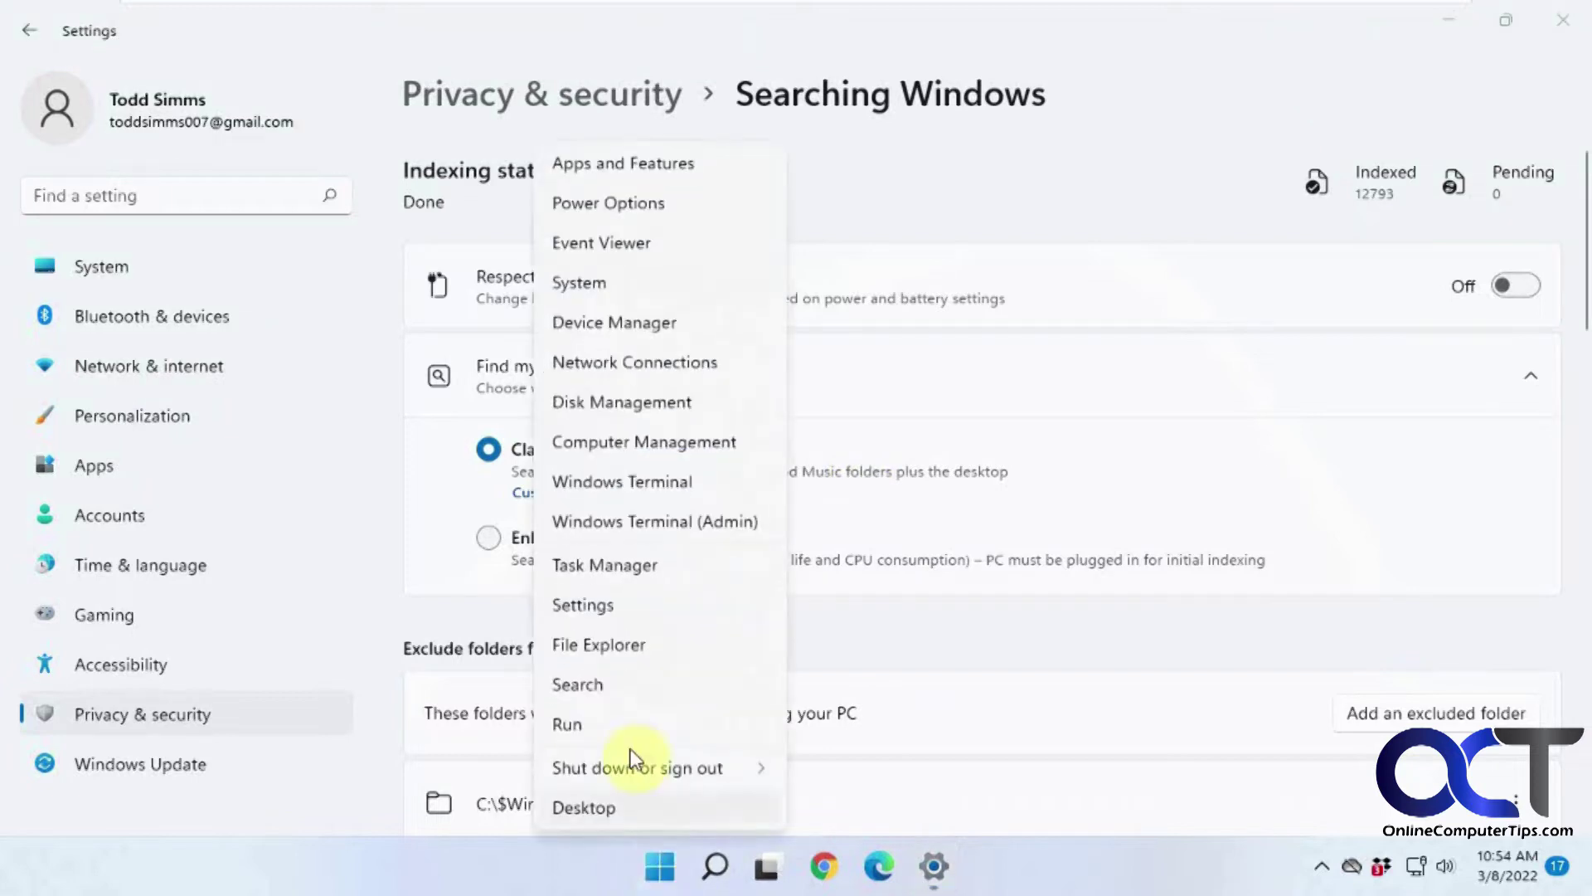
- In File Explorer, open Disk2 (E:) > My Files and check the summary report's full file name
left_click(607, 641)
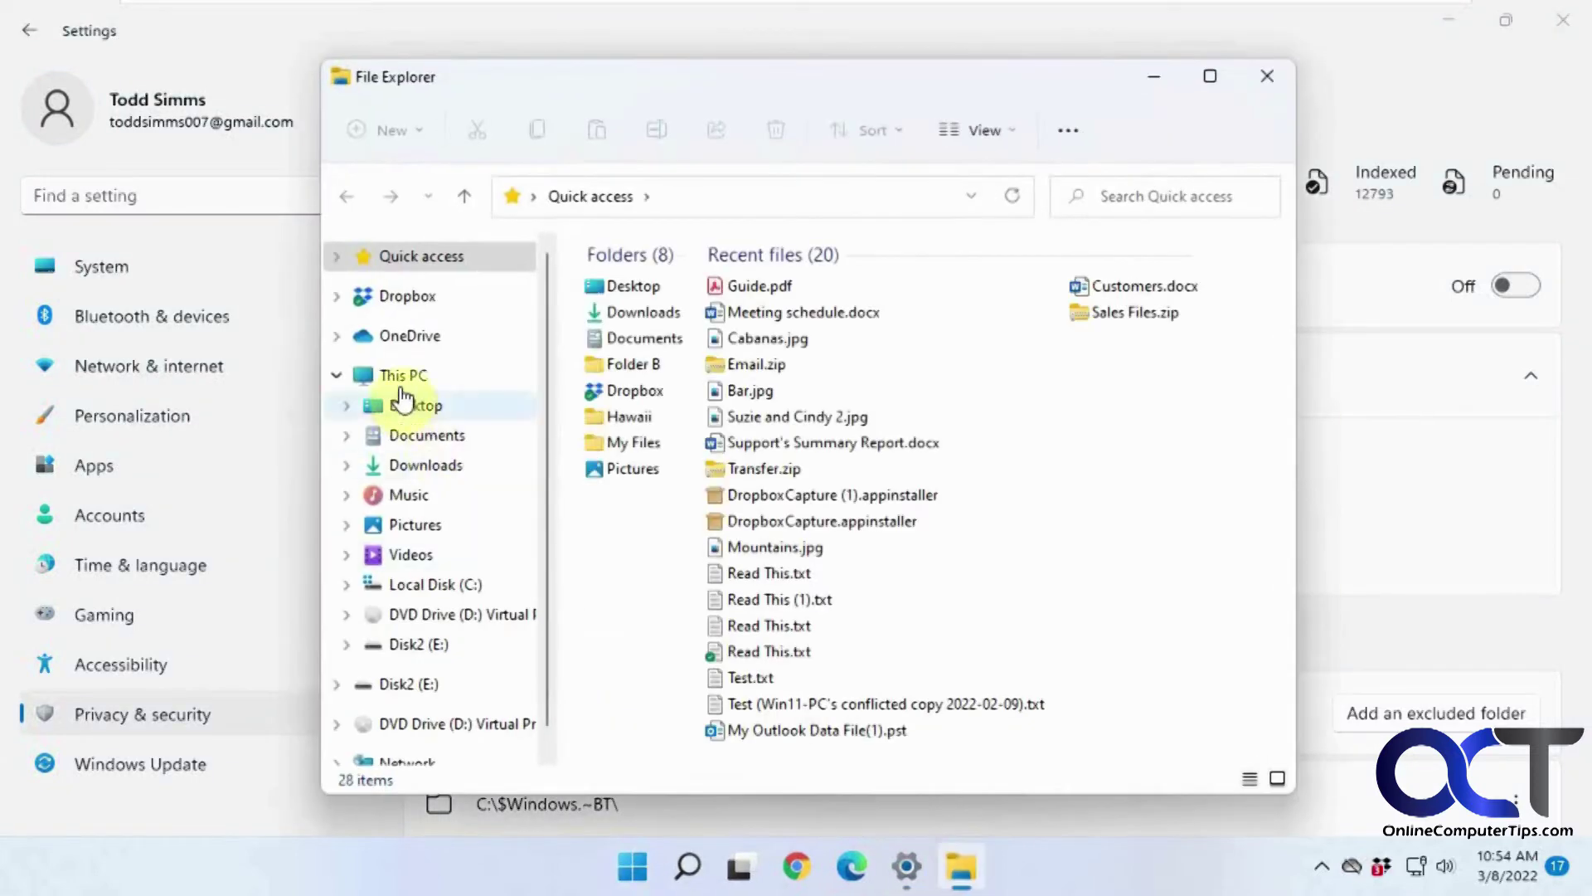
left_click(422, 685)
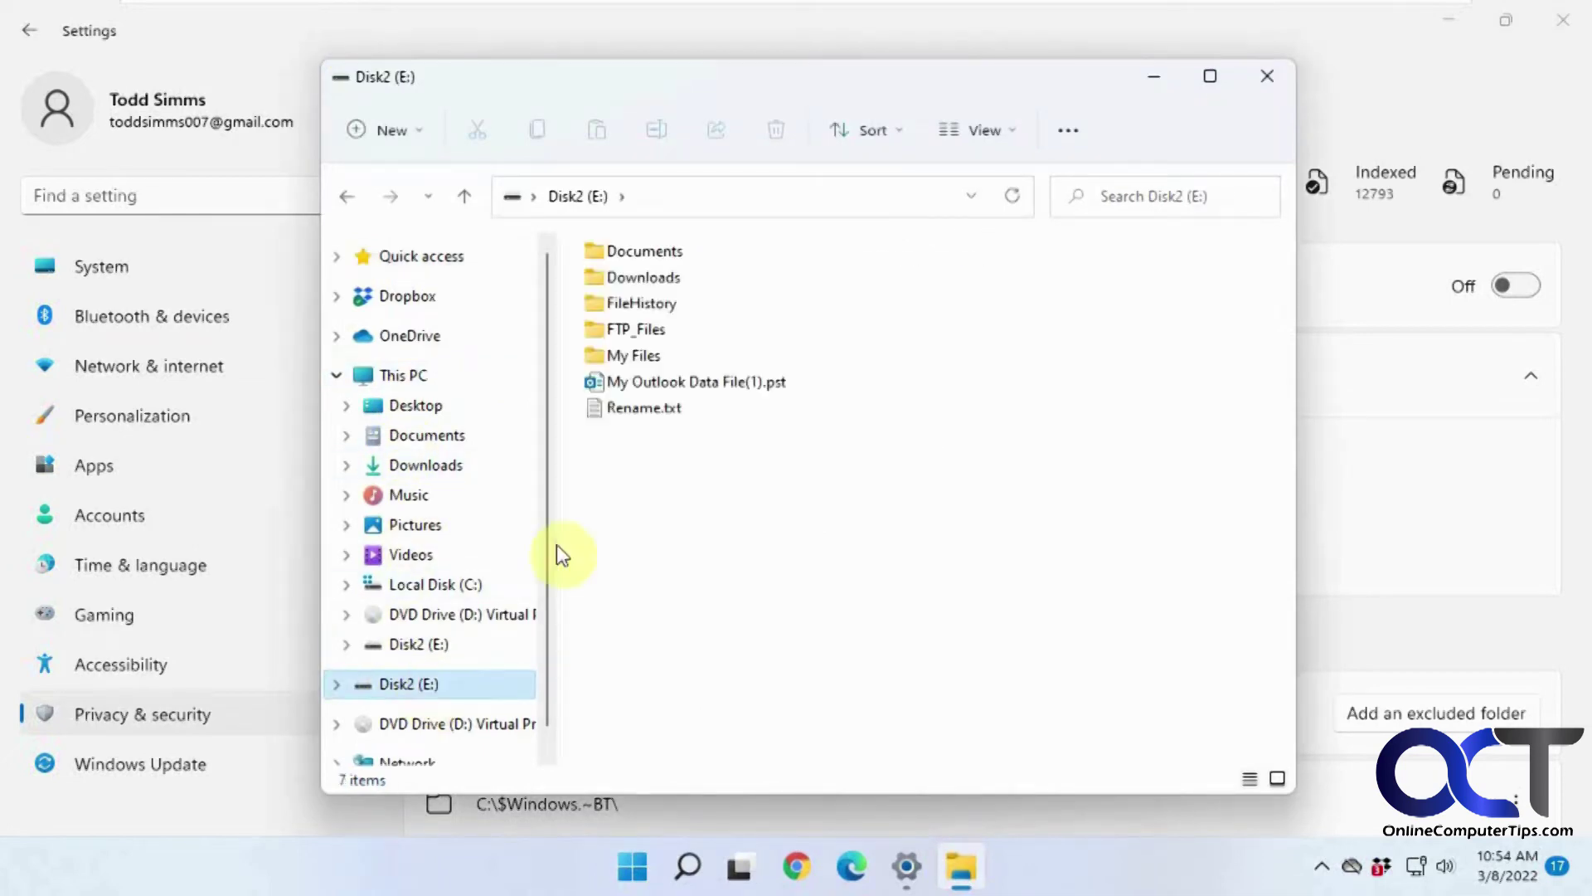
double_click(647, 355)
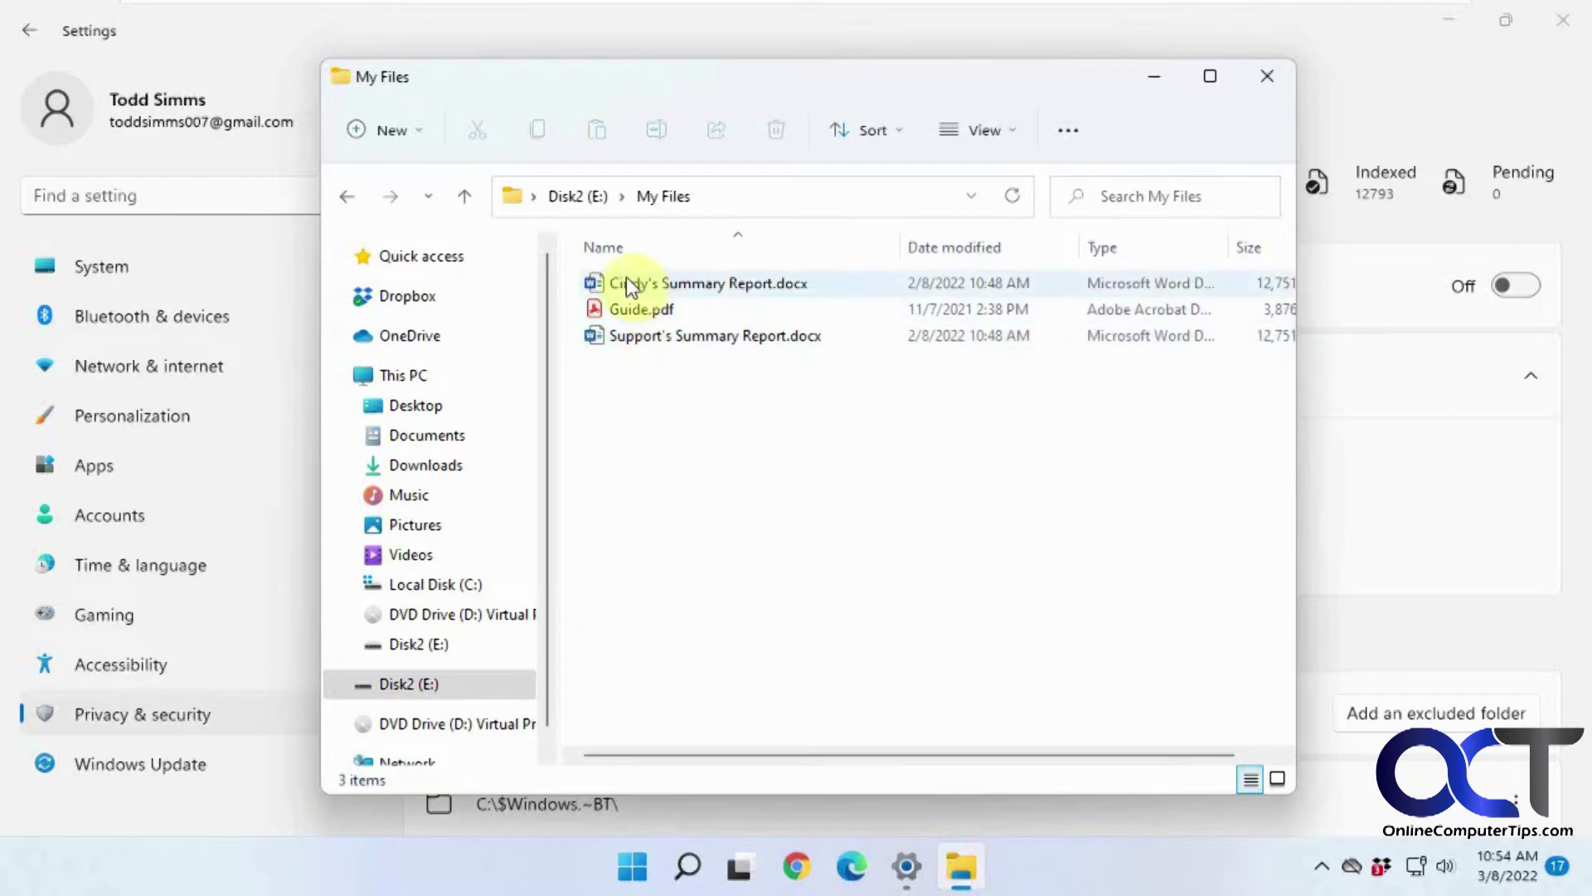
left_click(672, 285)
left_click(670, 286)
key("ctrl+a")
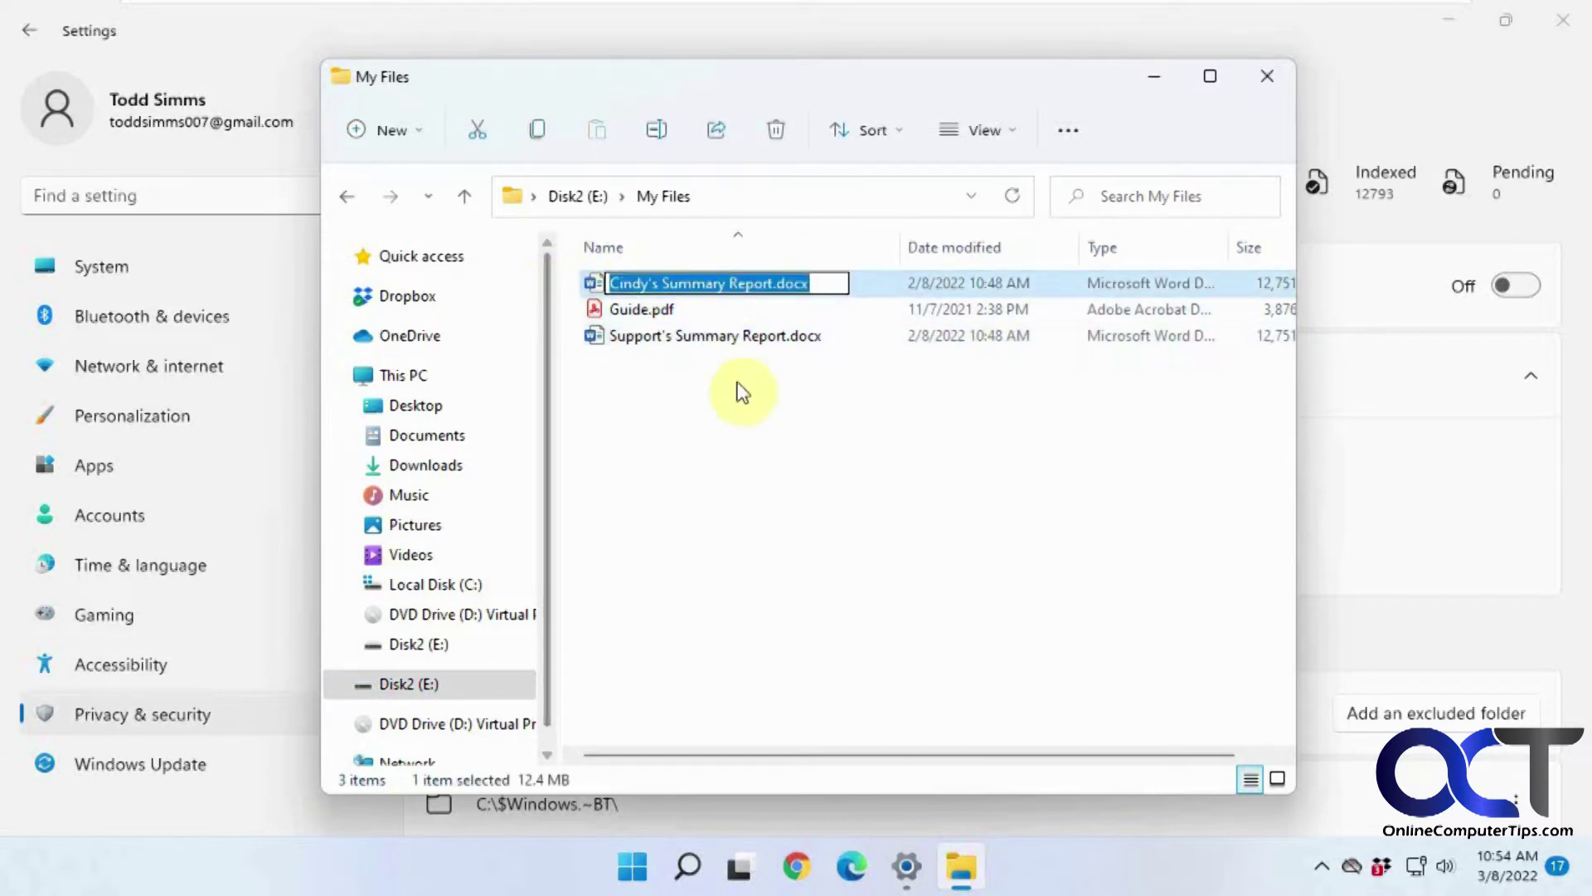
left_click(1354, 605)
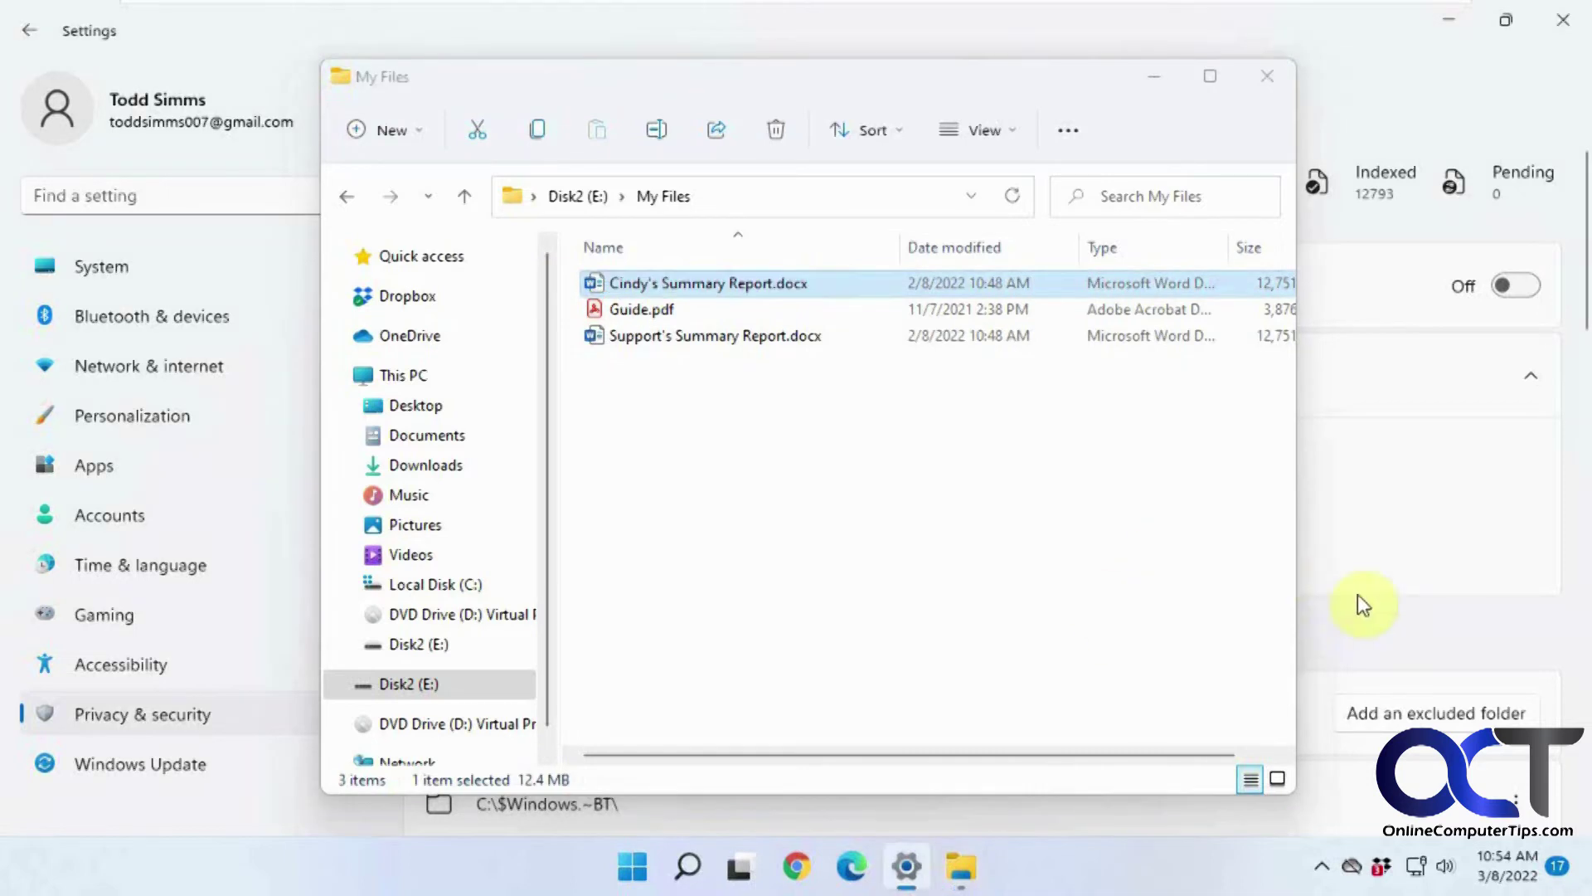
- Search all of This PC for 'Report.docx', then return to the Searching Windows settings
left_click(1155, 78)
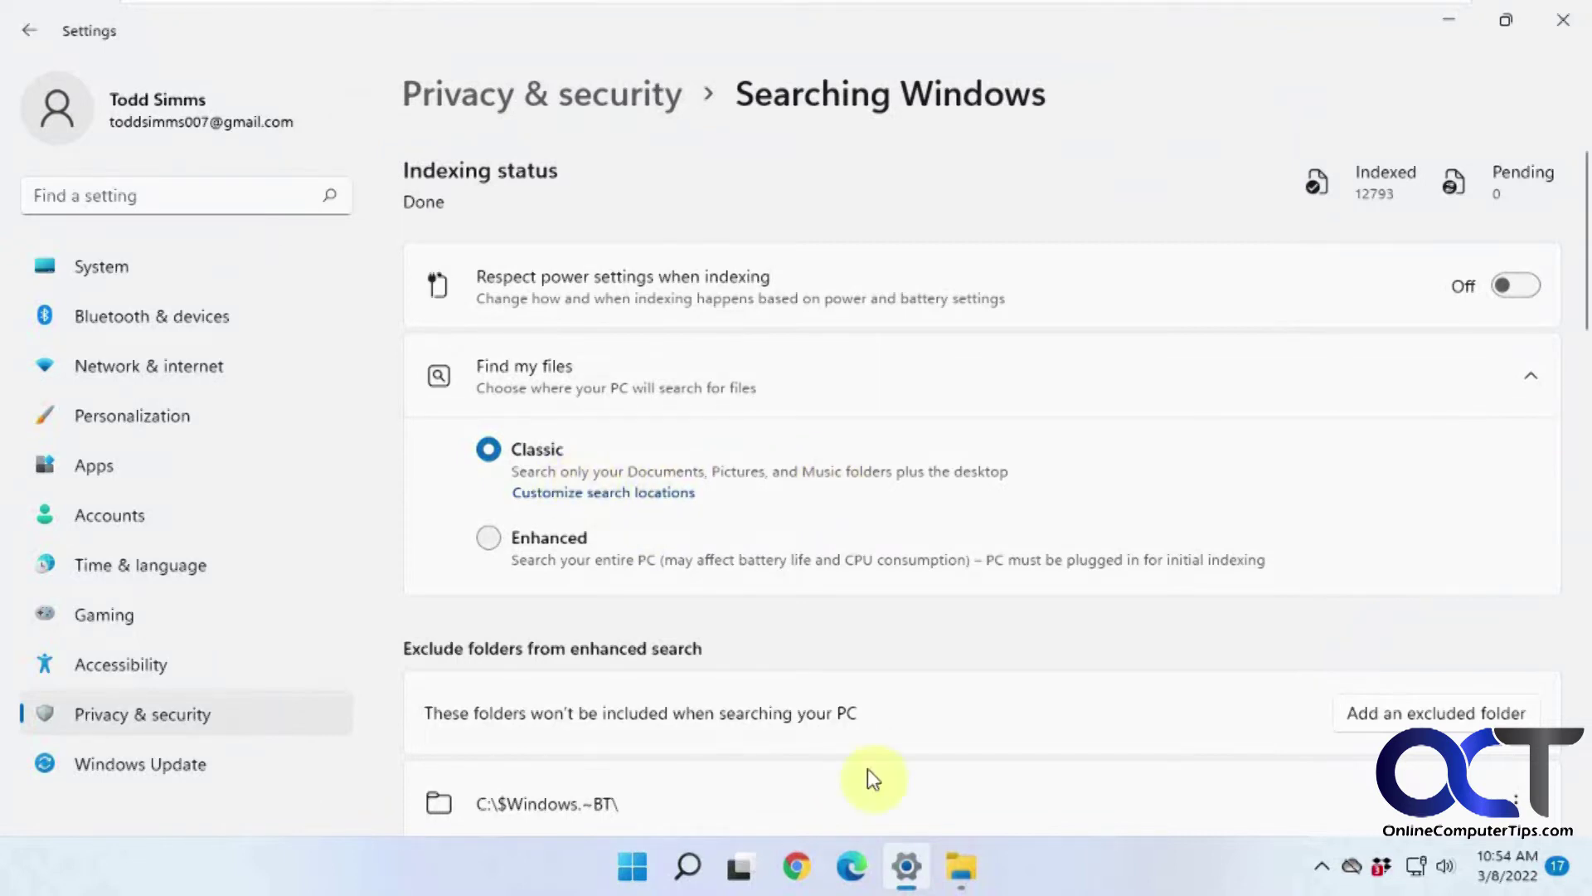
left_click(961, 867)
left_click(415, 378)
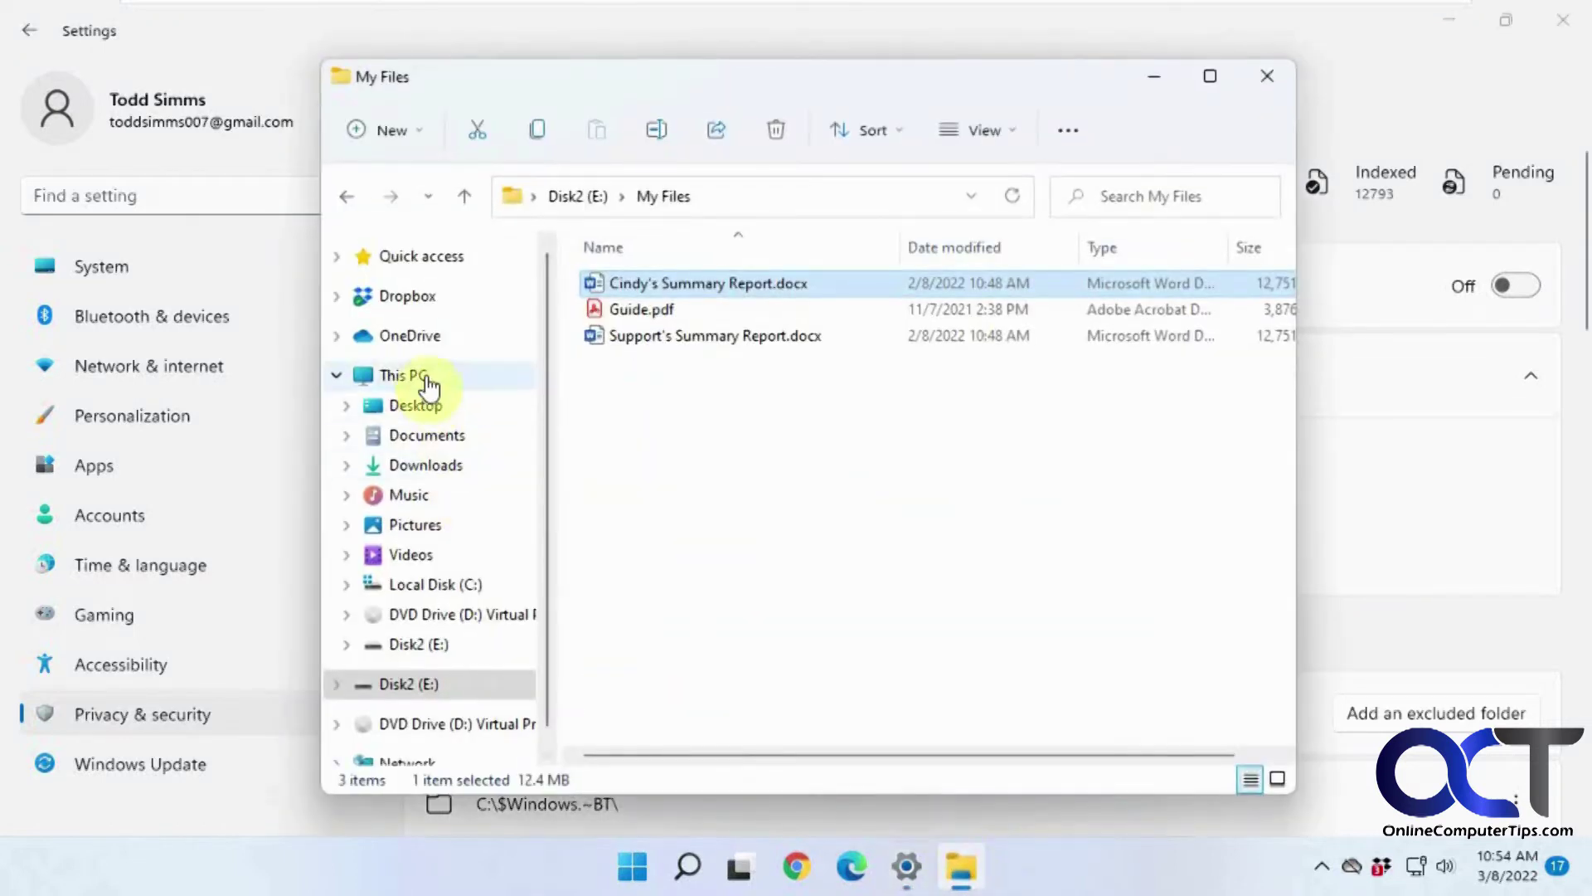
left_click(1161, 194)
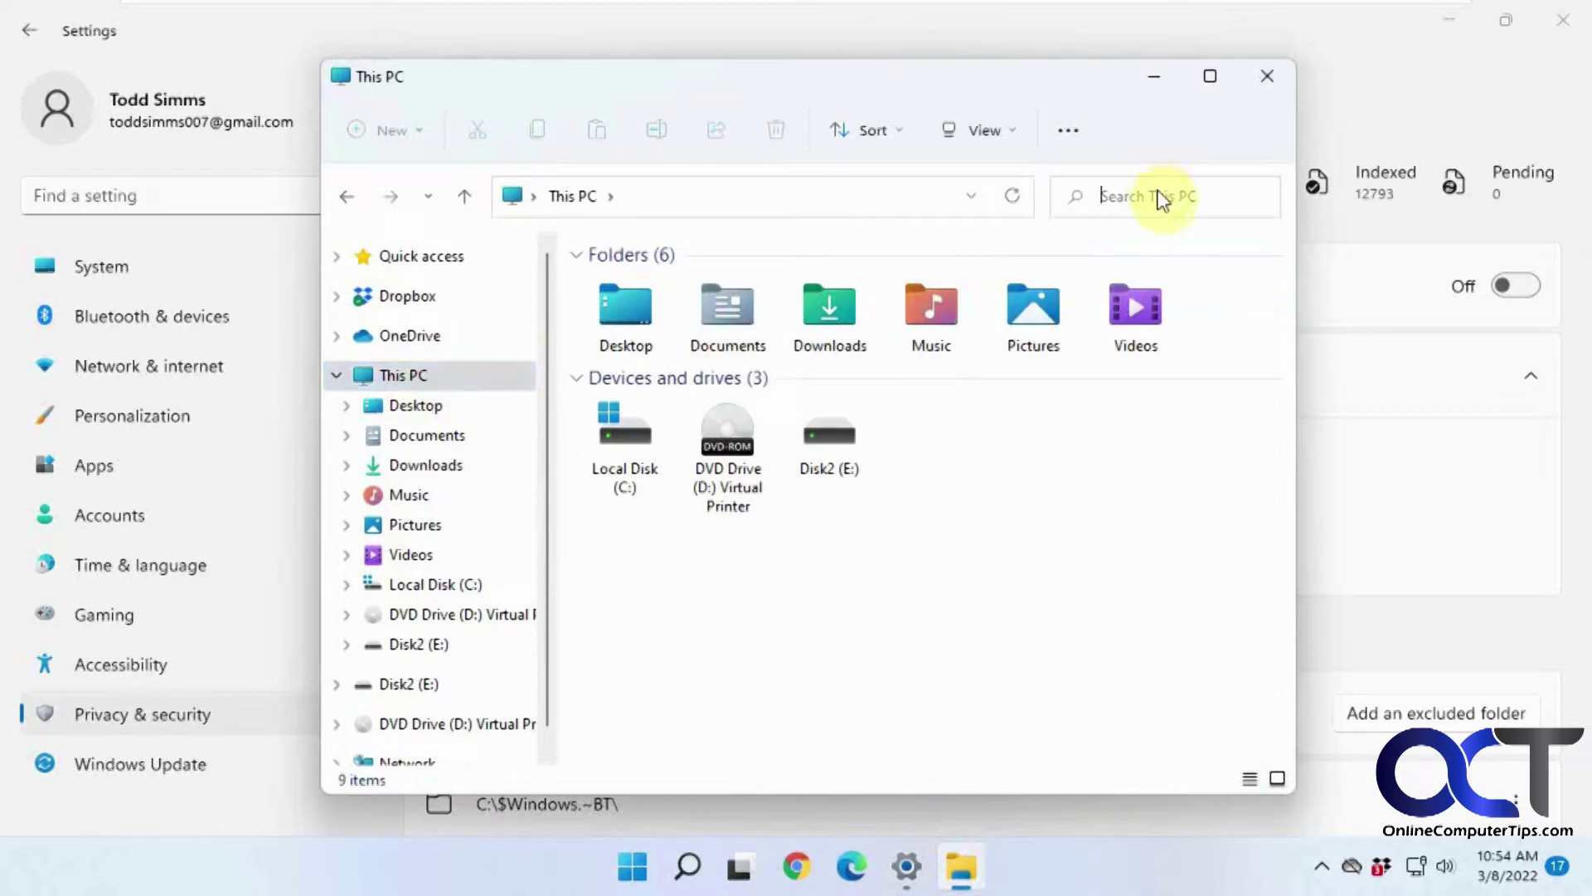
type("Report.docx")
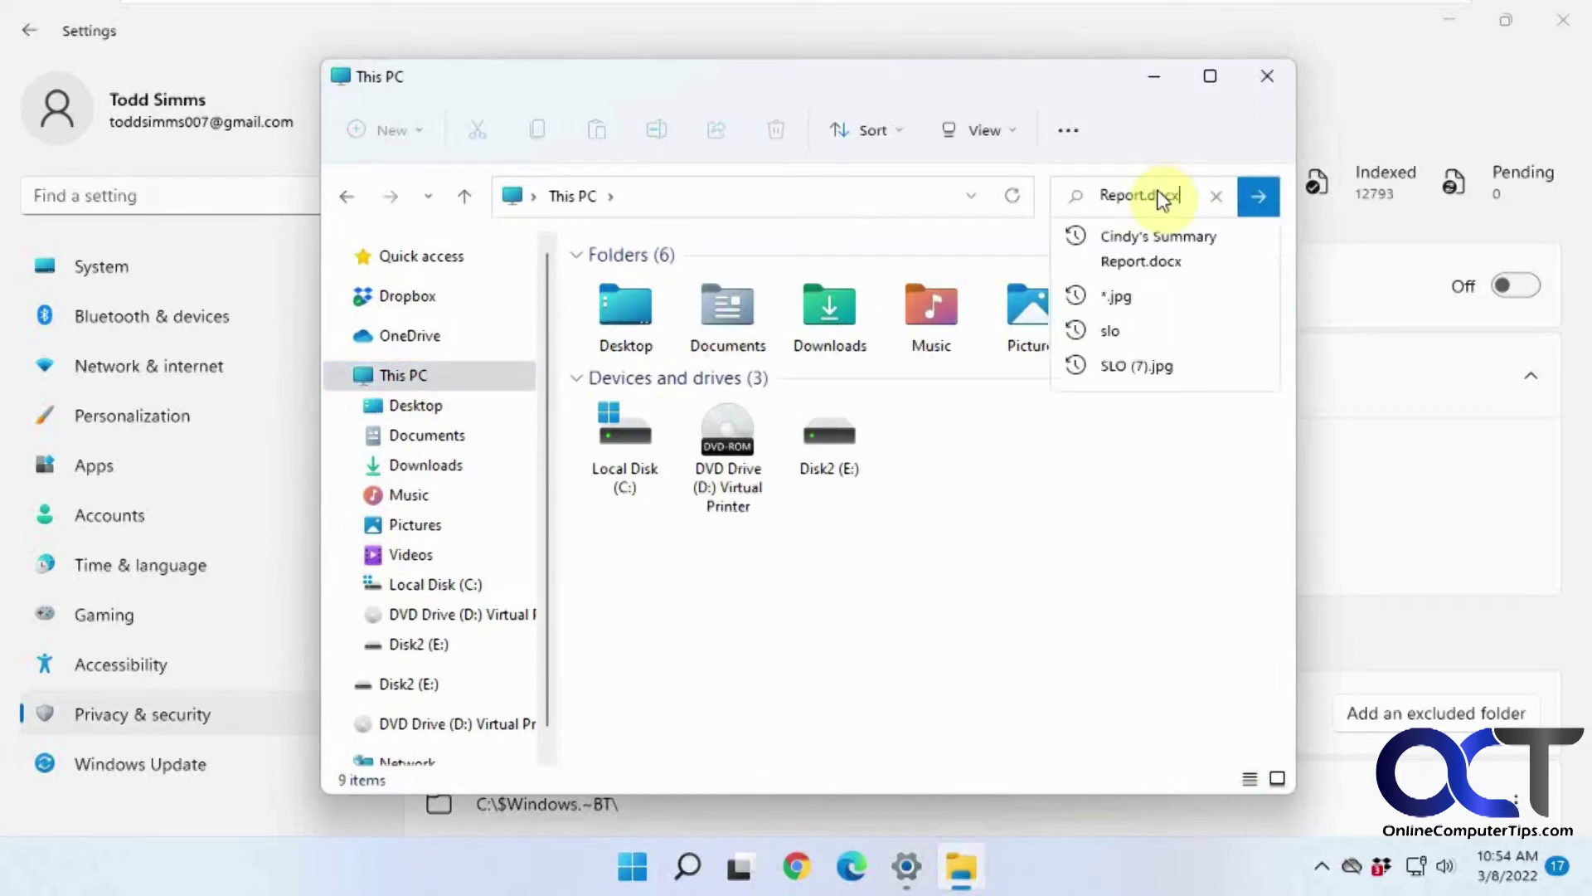
left_click(1252, 207)
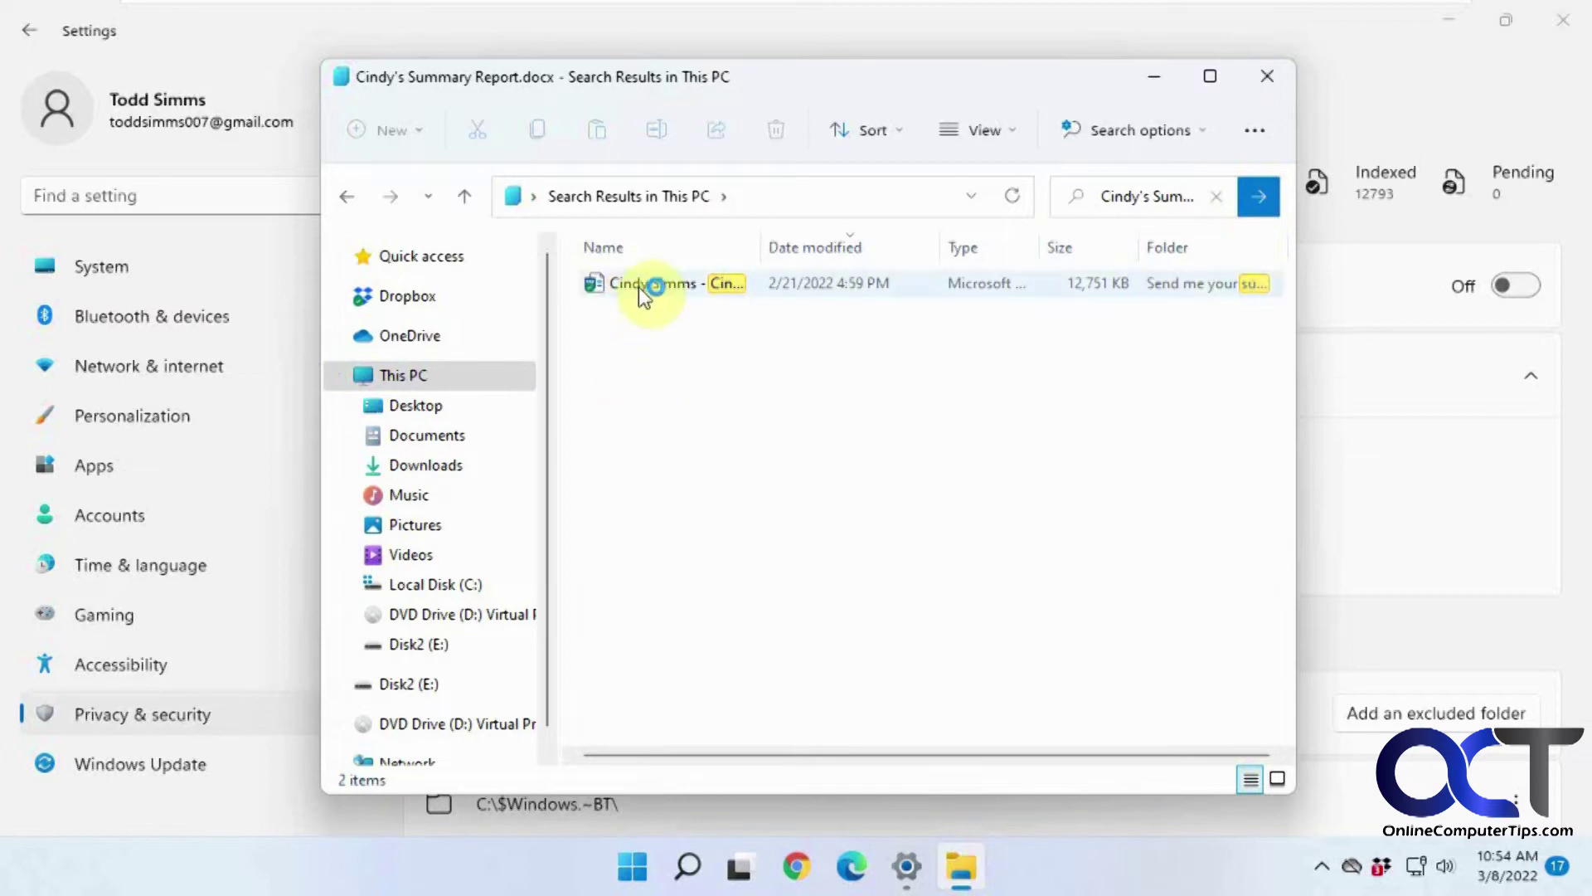
left_click(1365, 502)
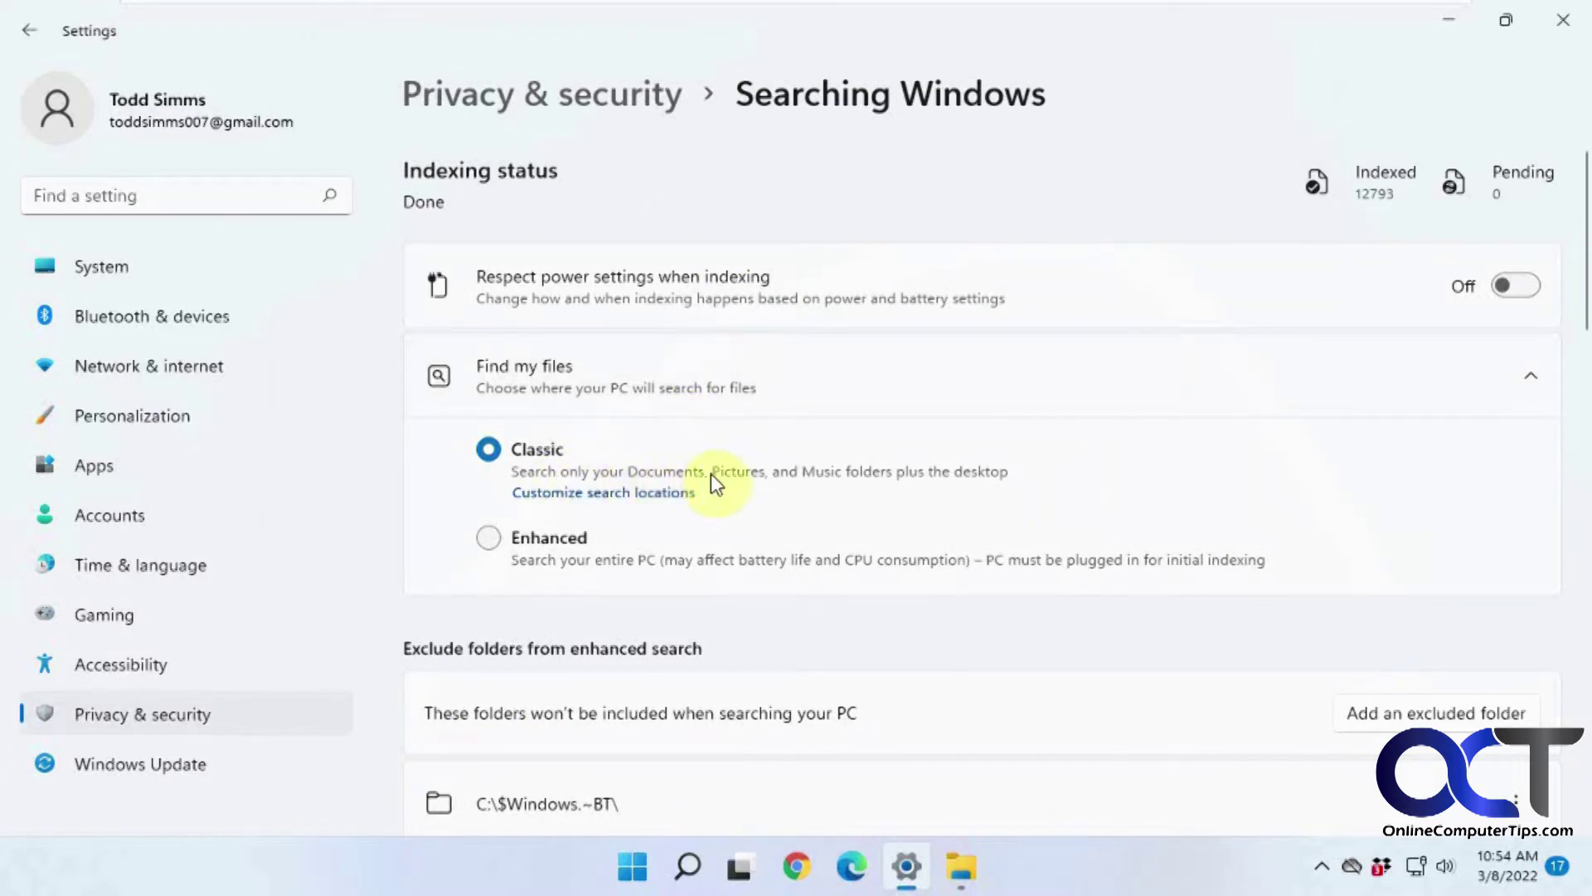
- Switch Find my files to Enhanced and back to Classic, then open Indexing Options and select Users
left_click(485, 536)
left_click(490, 450)
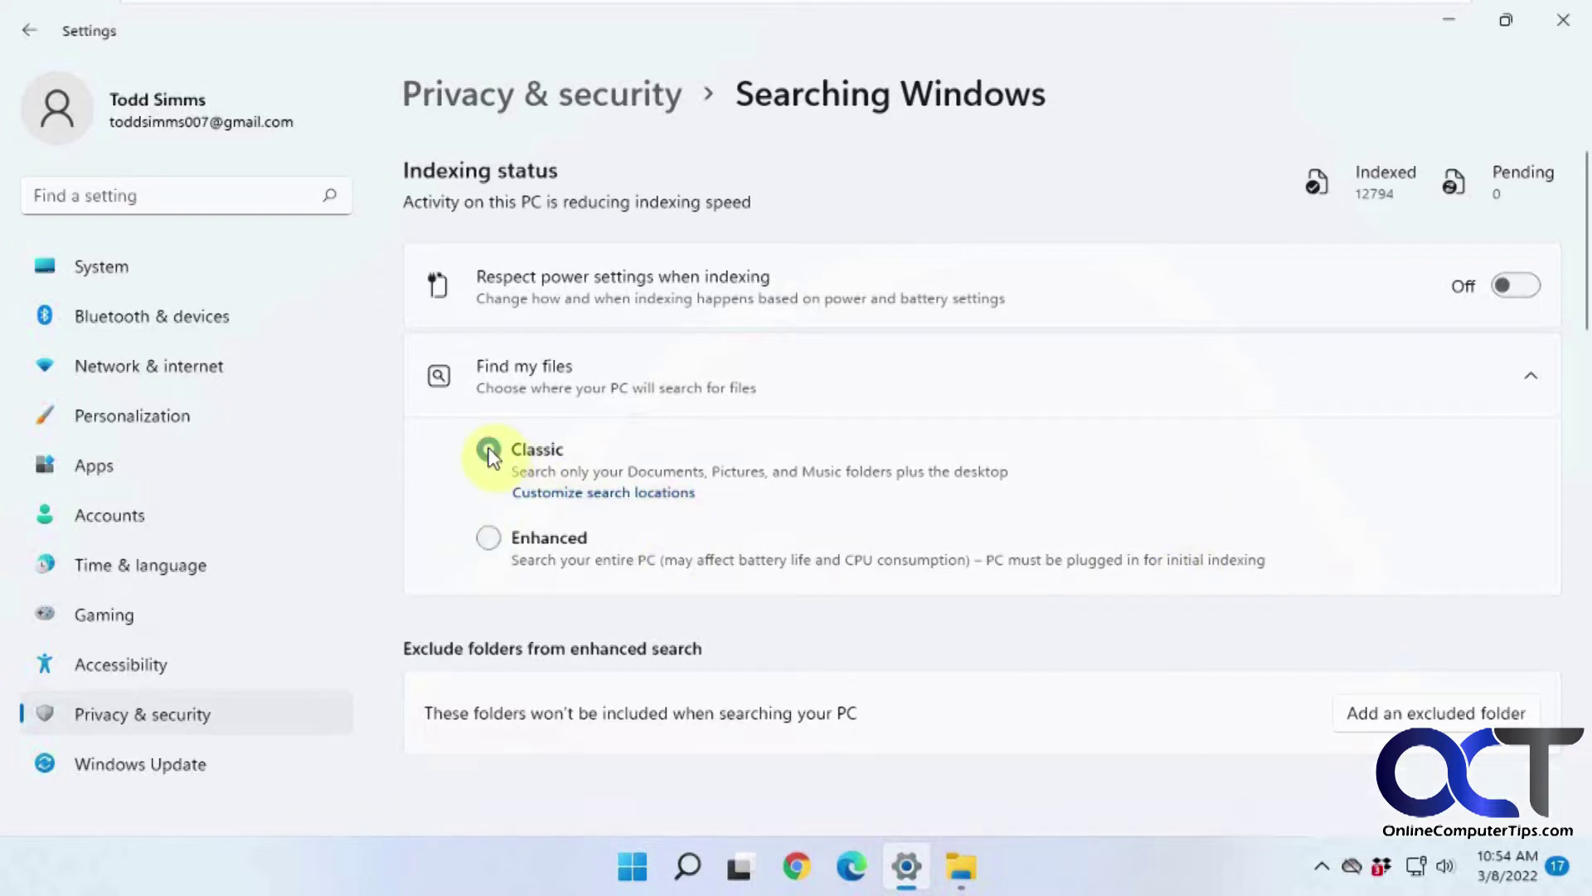
left_click(632, 495)
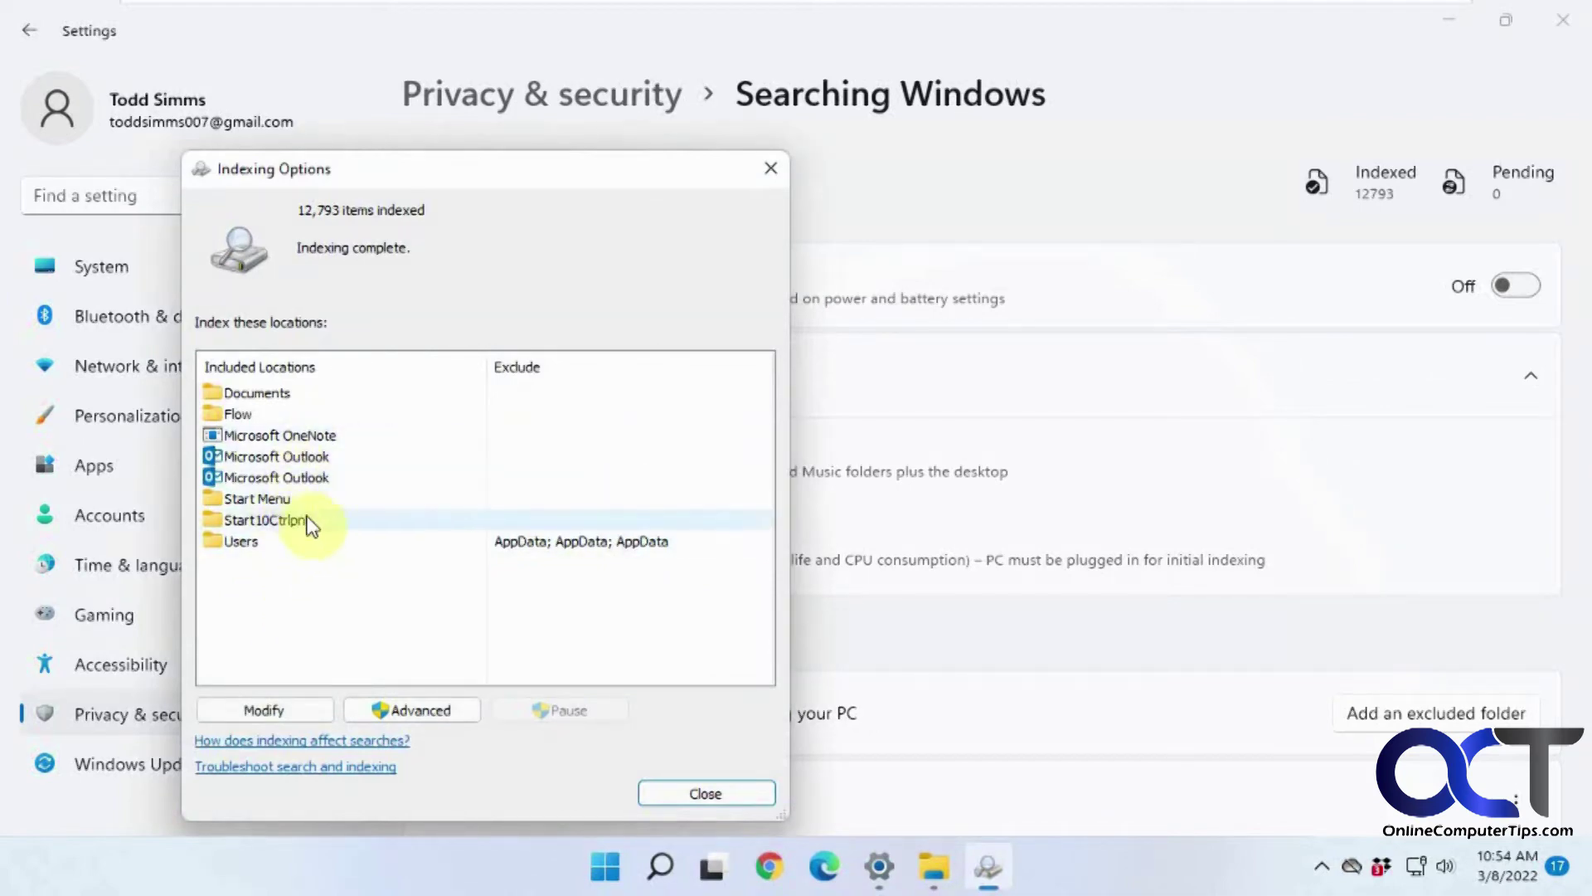
left_click(253, 541)
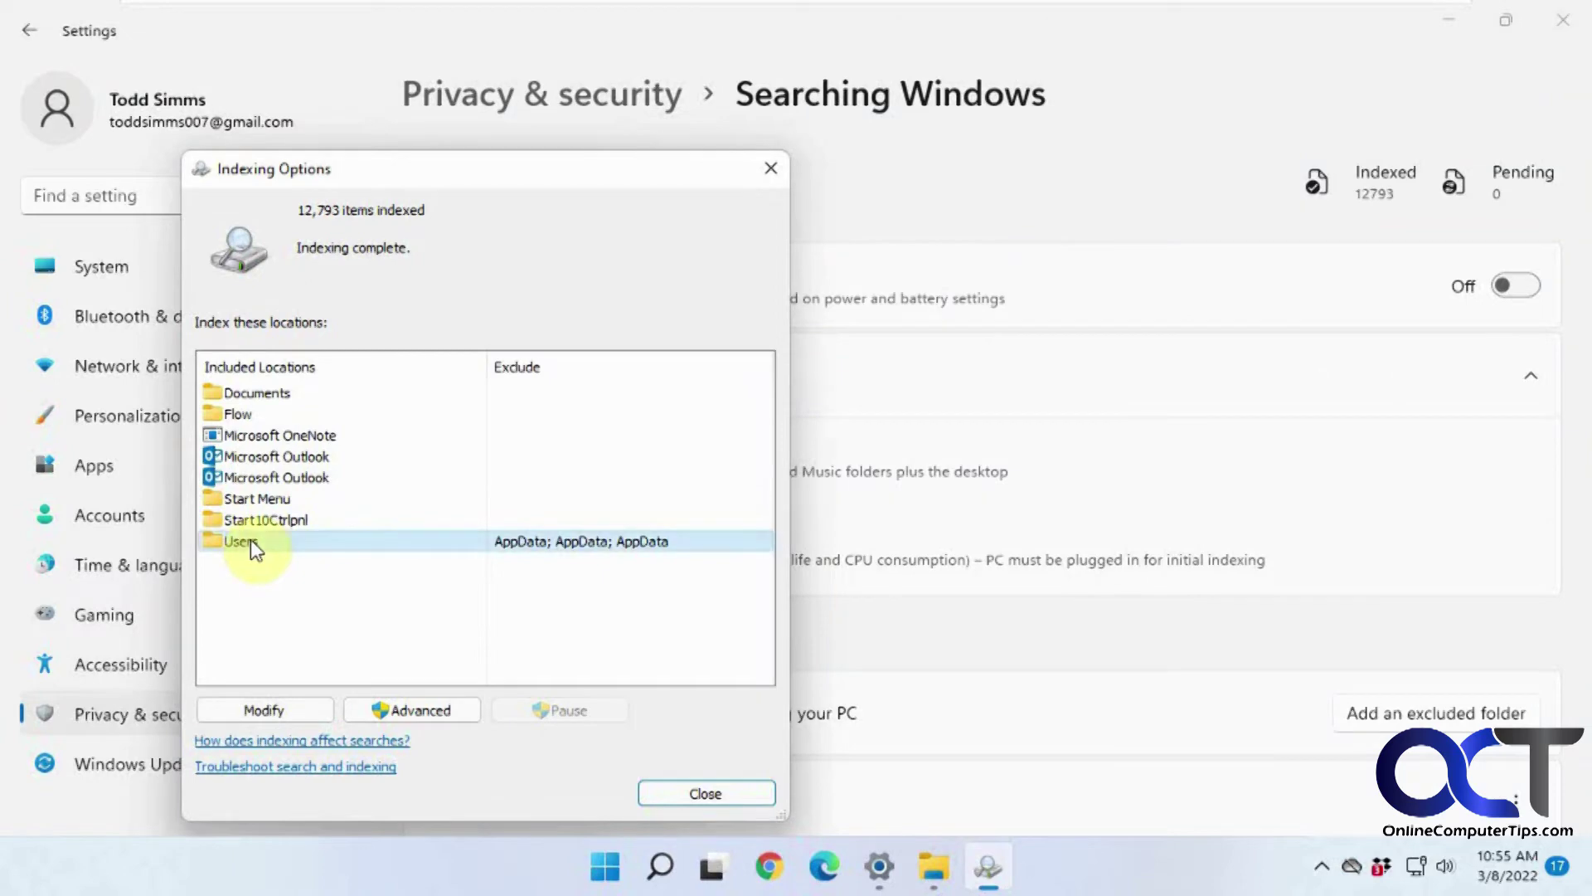
- In Indexed Locations, uncheck the six unavailable csc:// and two unavailable dp:// locations
left_click(286, 707)
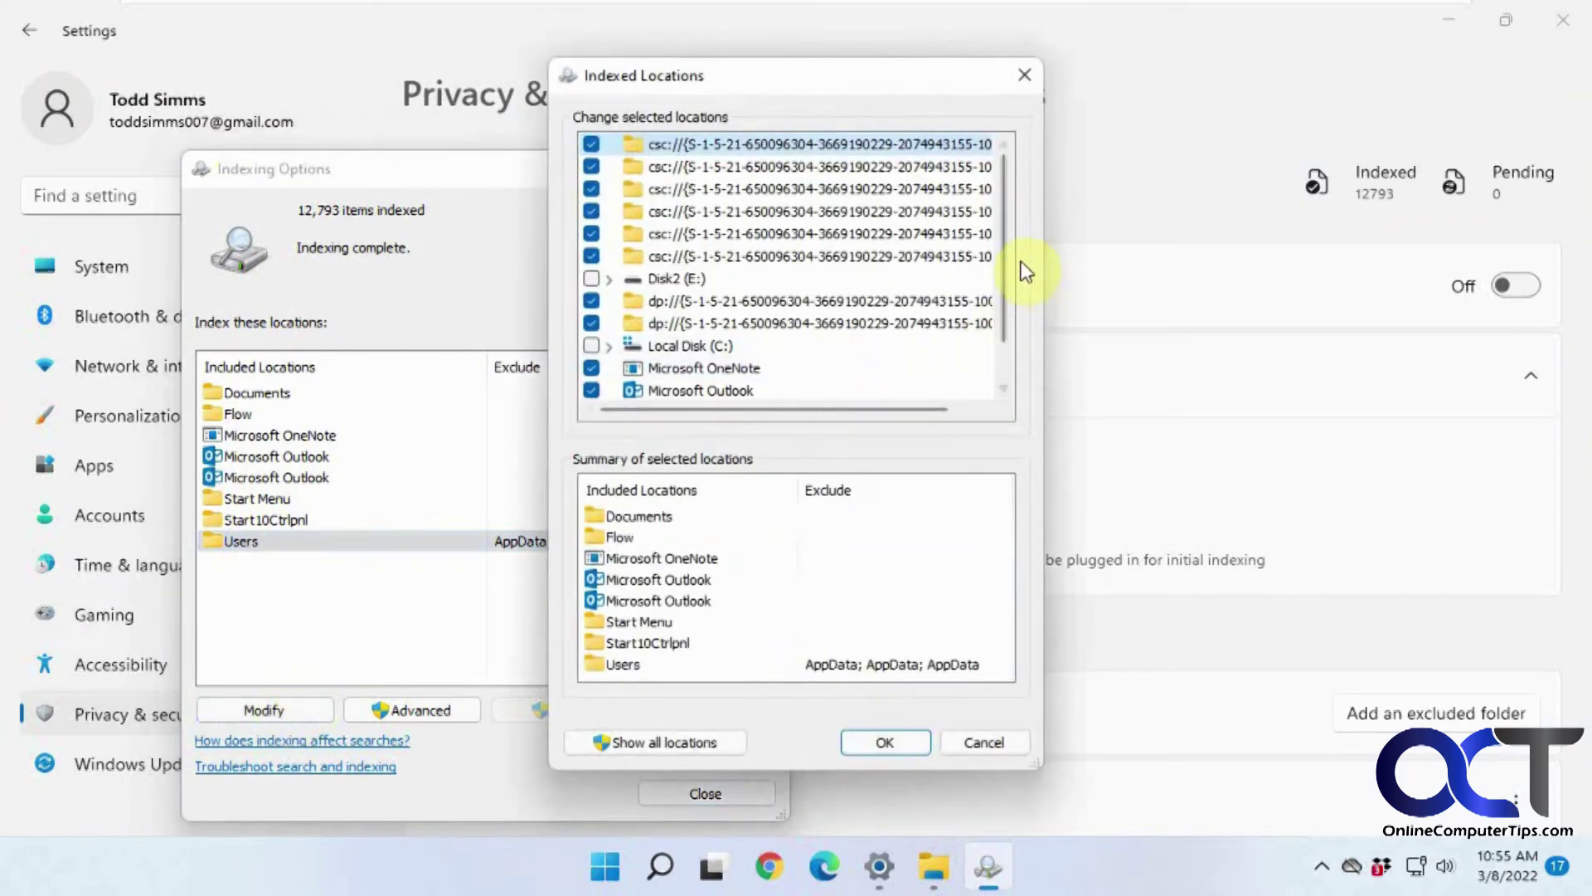
scroll(1005, 298, "down", 1)
scroll(1004, 265, "up", 1)
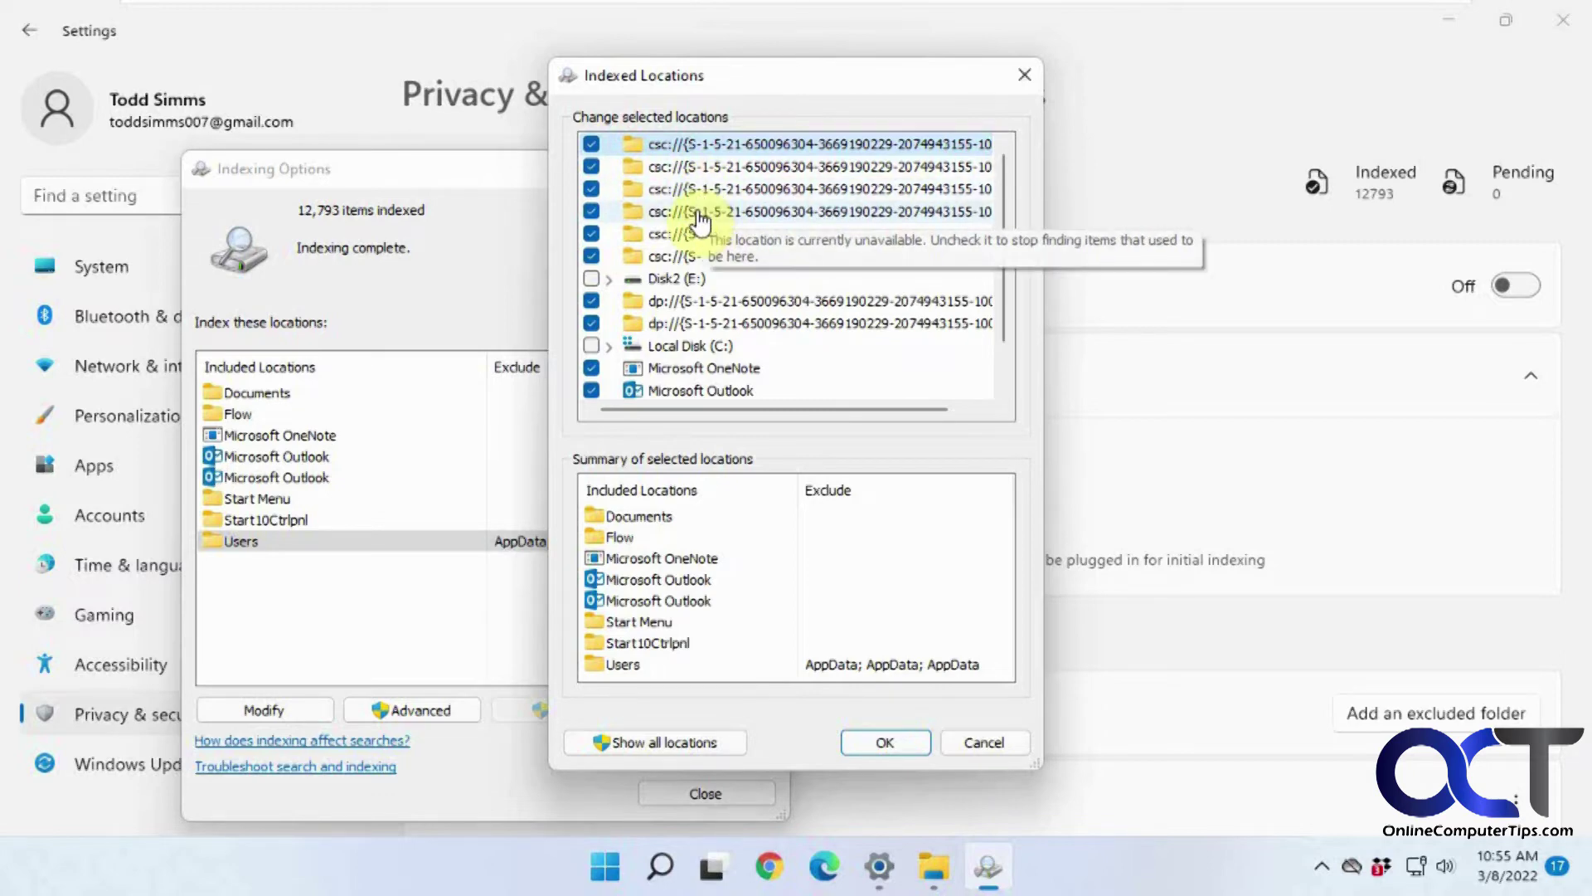
left_click(592, 143)
left_click(591, 165)
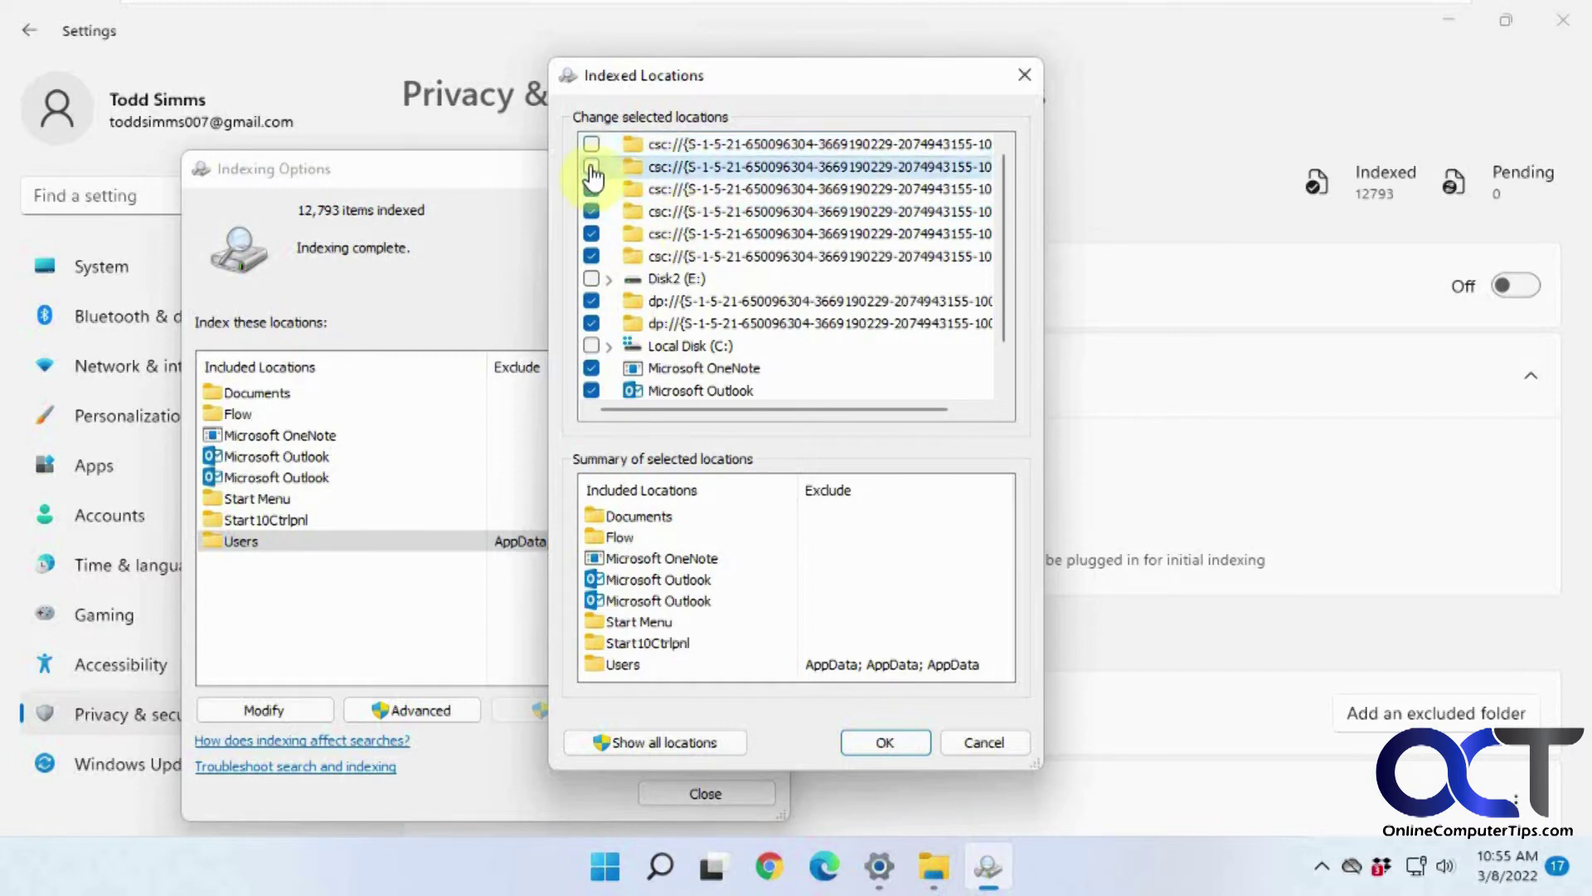
left_click(591, 189)
left_click(592, 211)
left_click(591, 233)
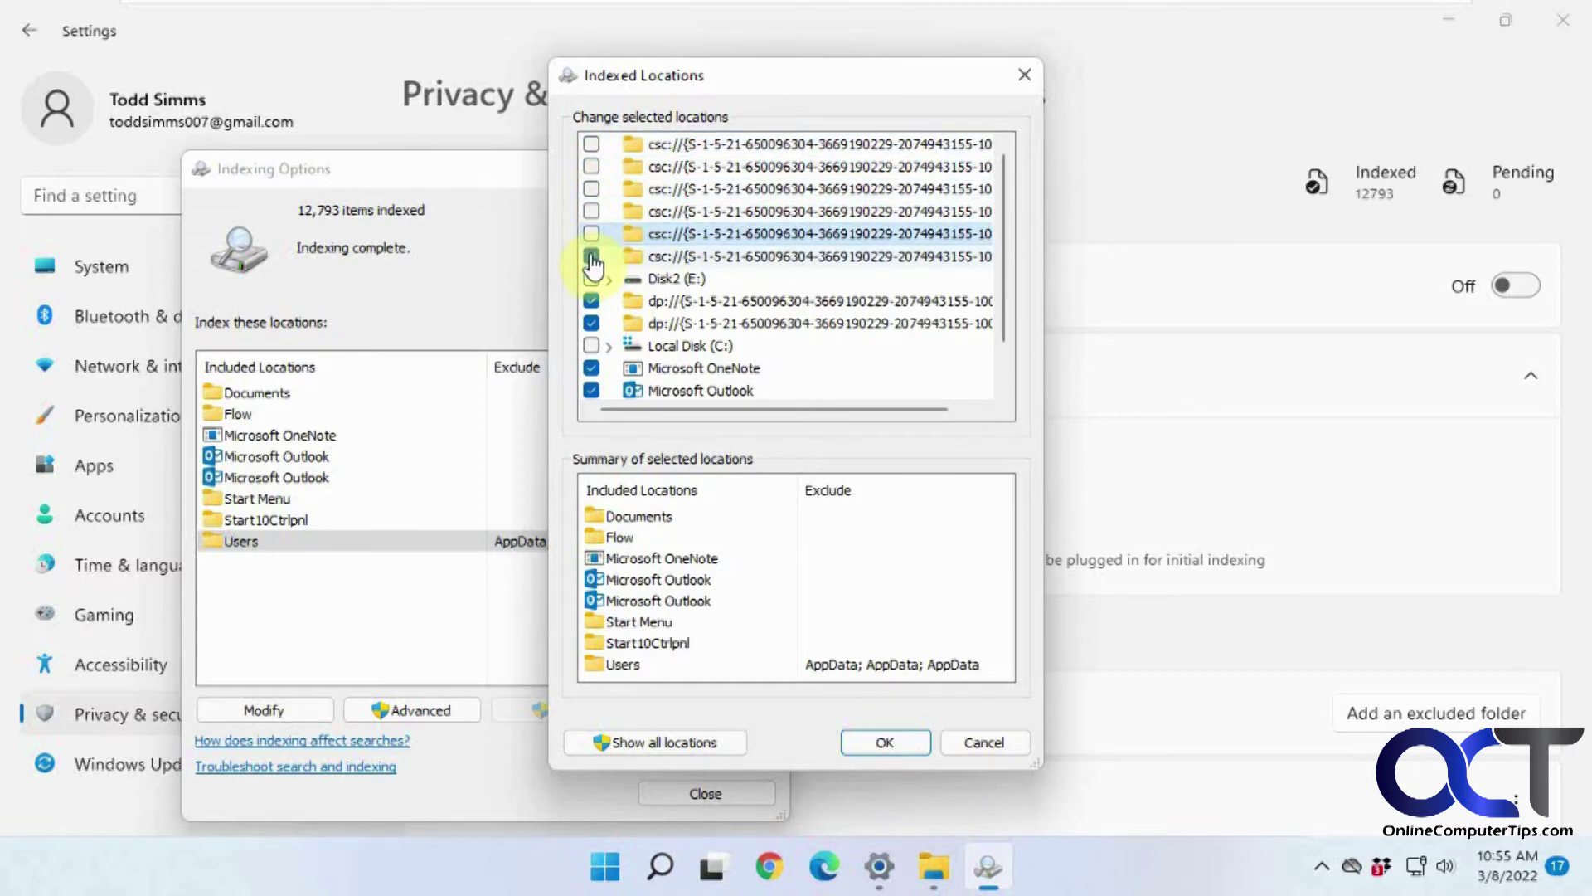
left_click(591, 255)
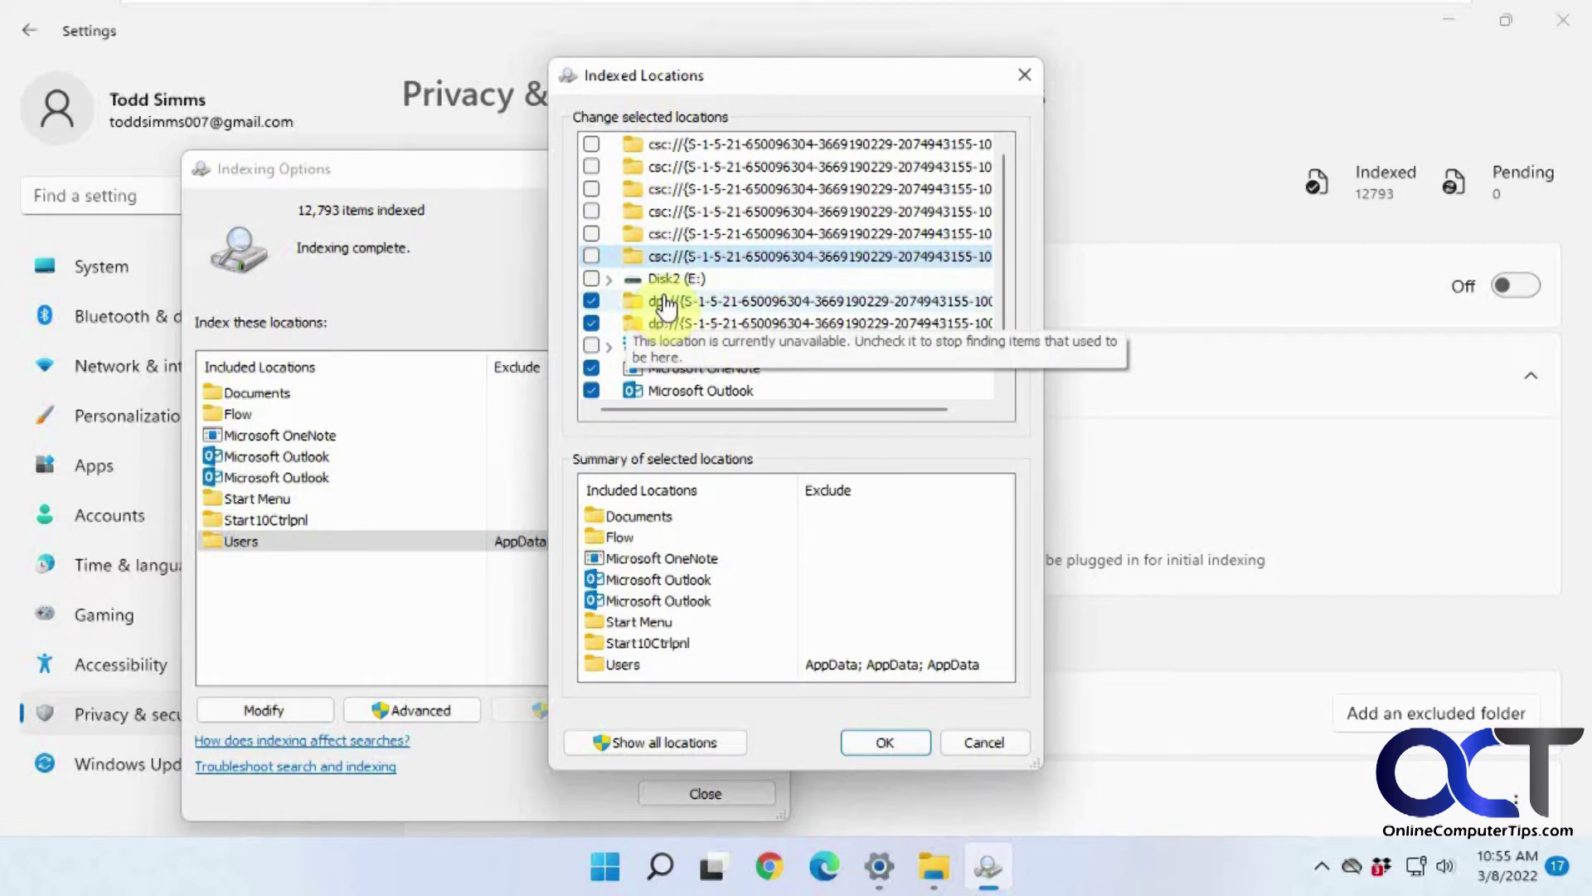
left_click(592, 300)
left_click(591, 323)
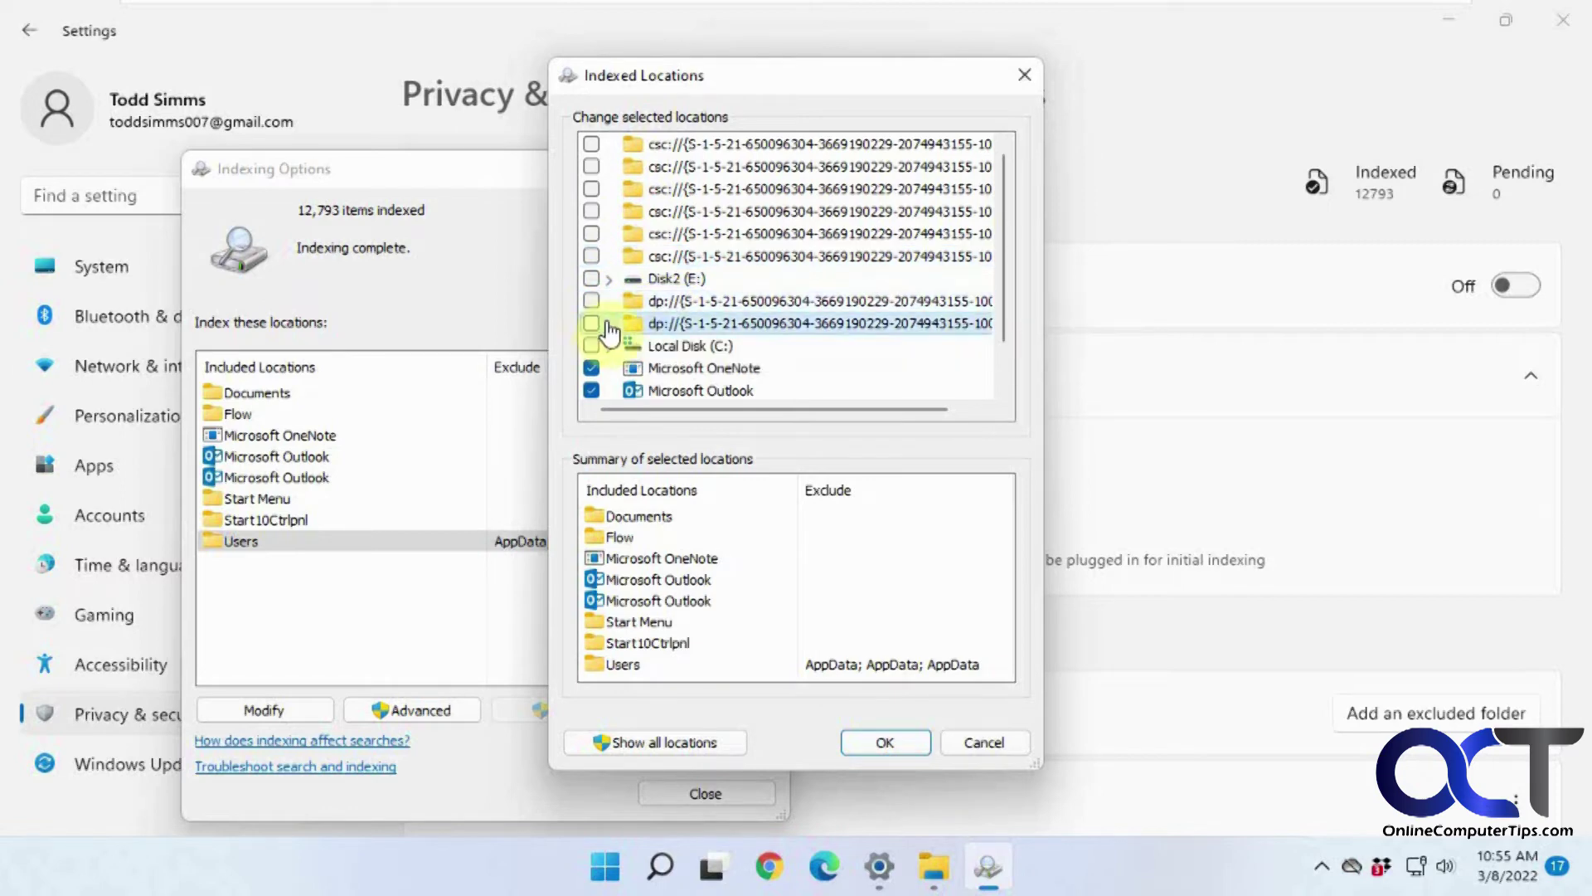
- Expand Local Disk (C:) and Users to review the checked folders, then confirm with OK
scroll(770, 345, "down", 1)
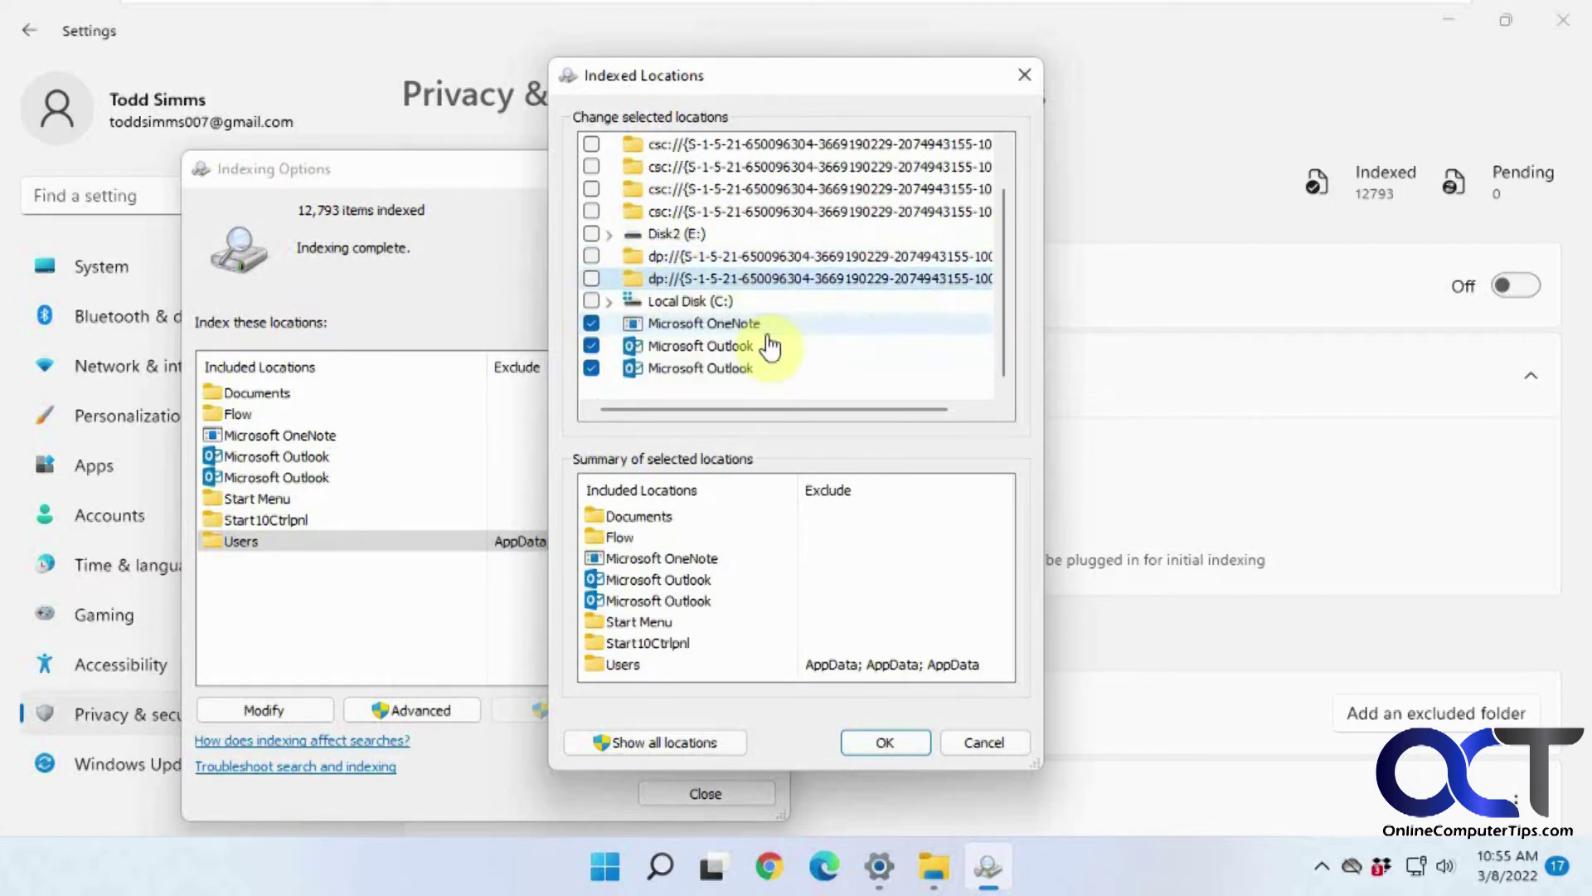
left_click(609, 301)
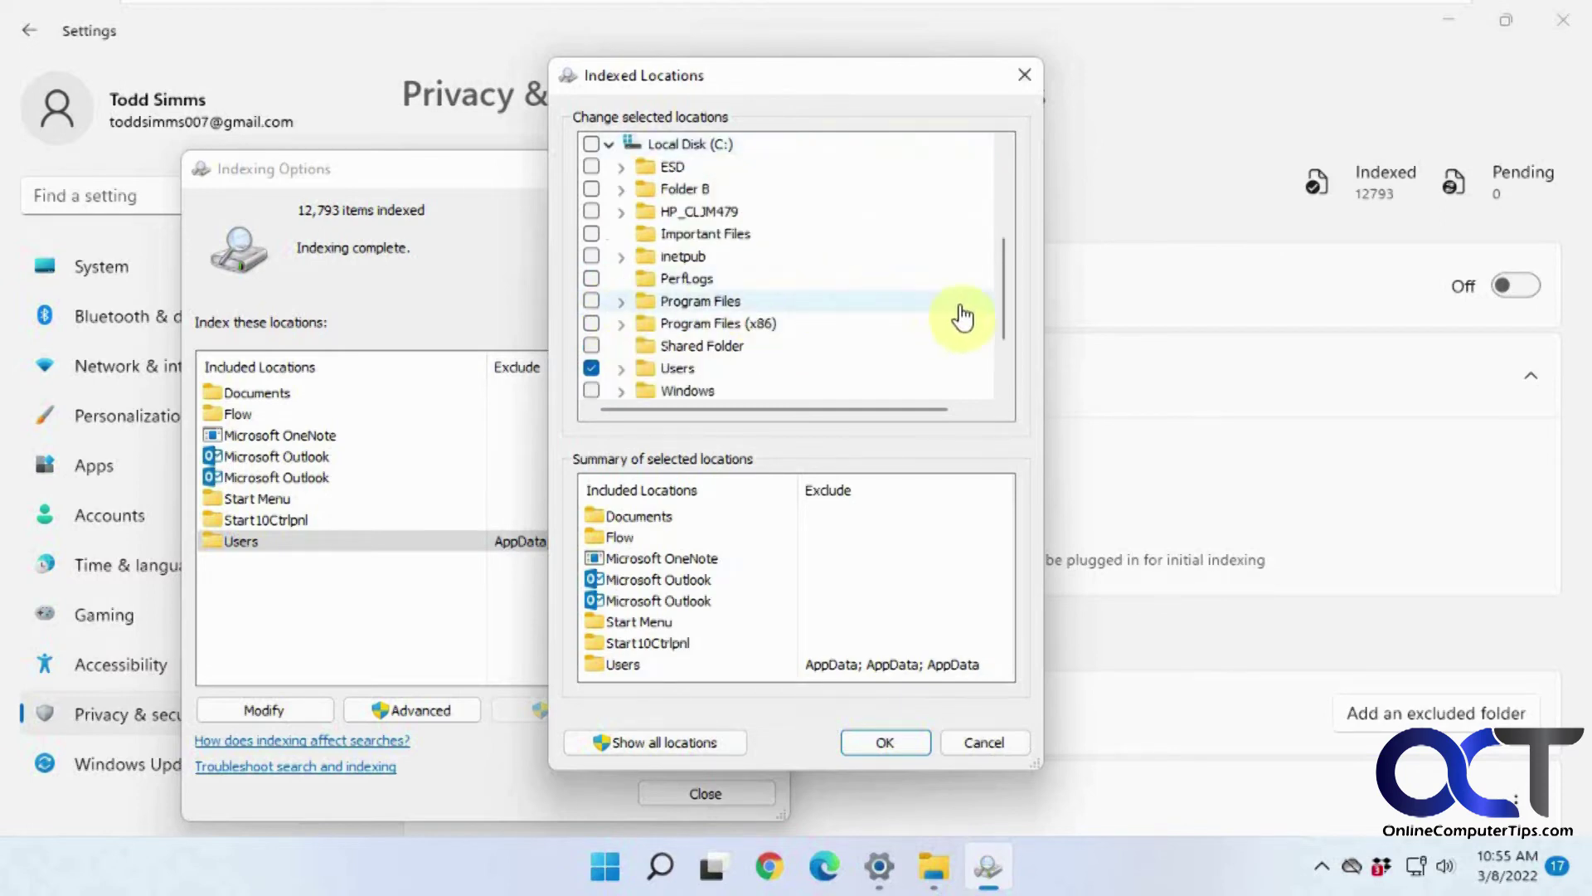
scroll(1009, 307, "down", 2)
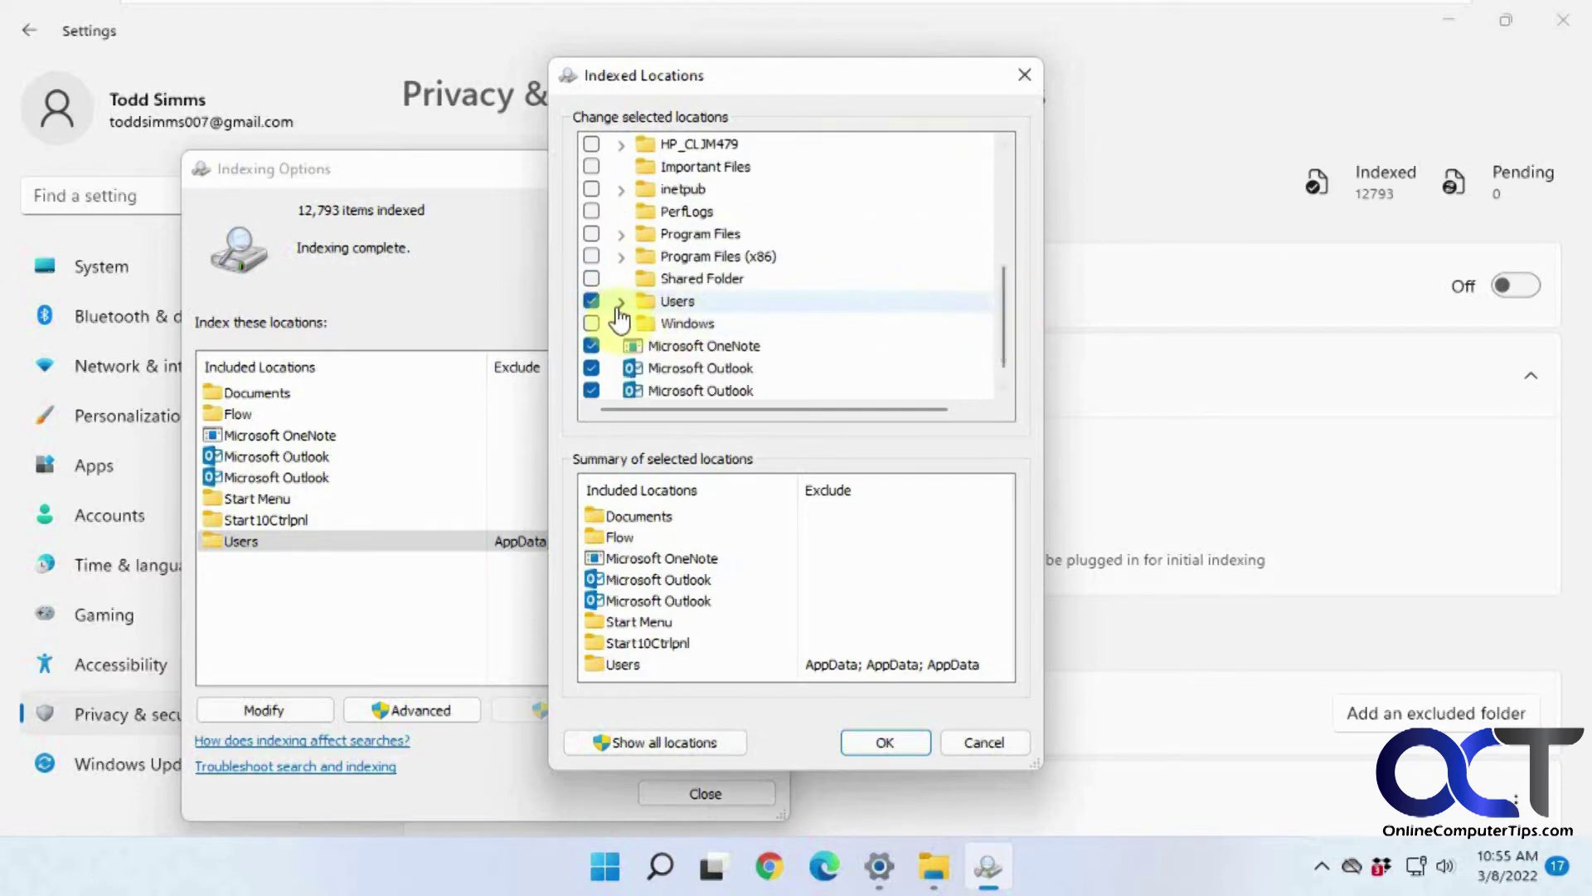
left_click(621, 302)
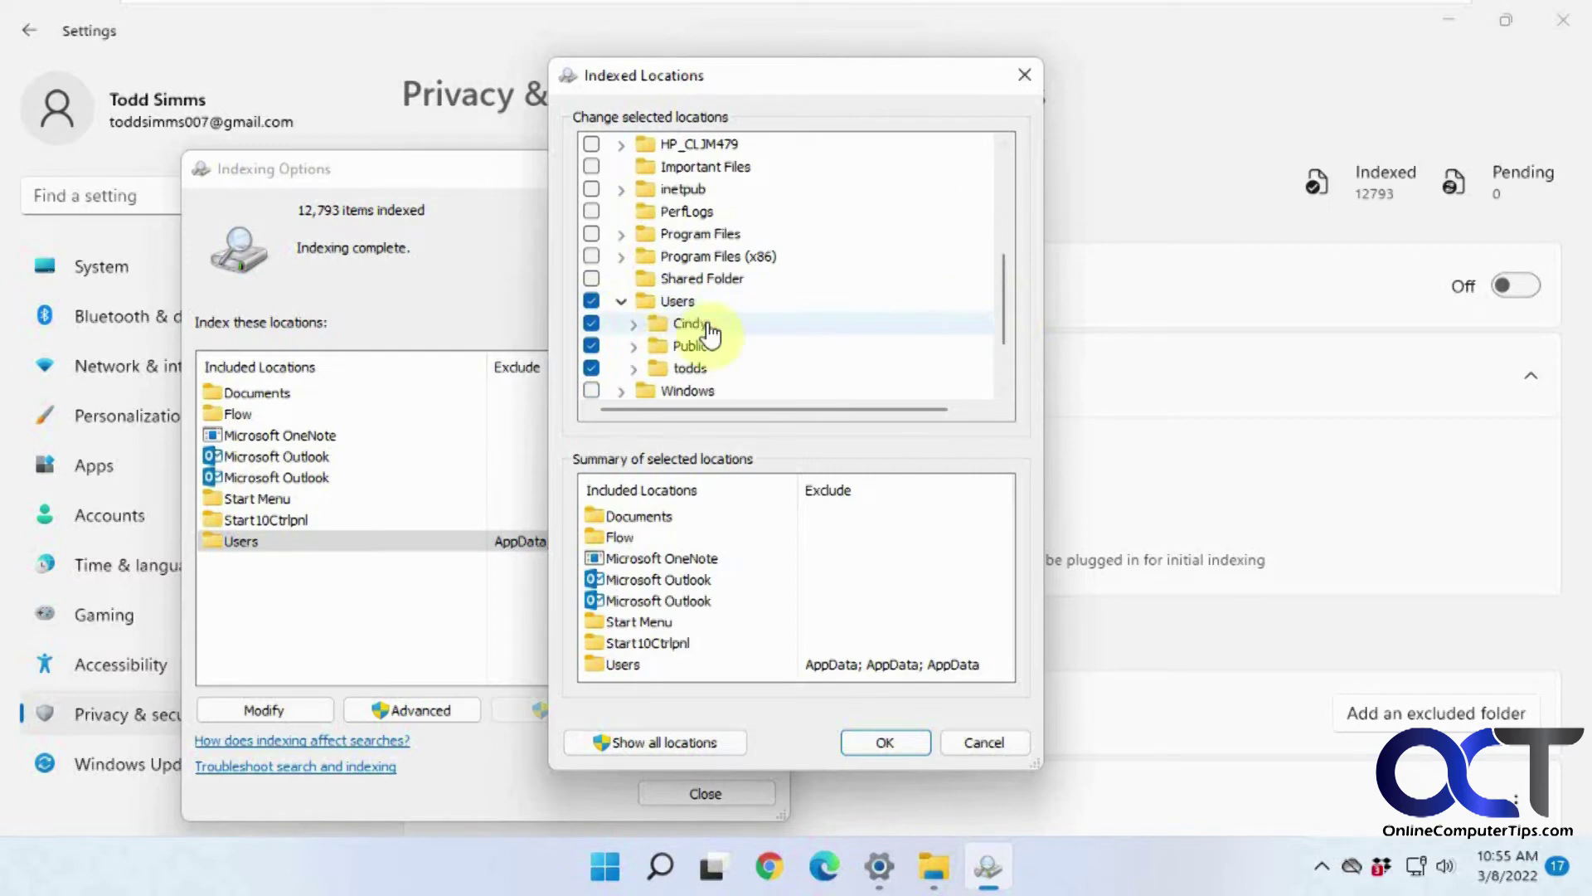
left_click(634, 322)
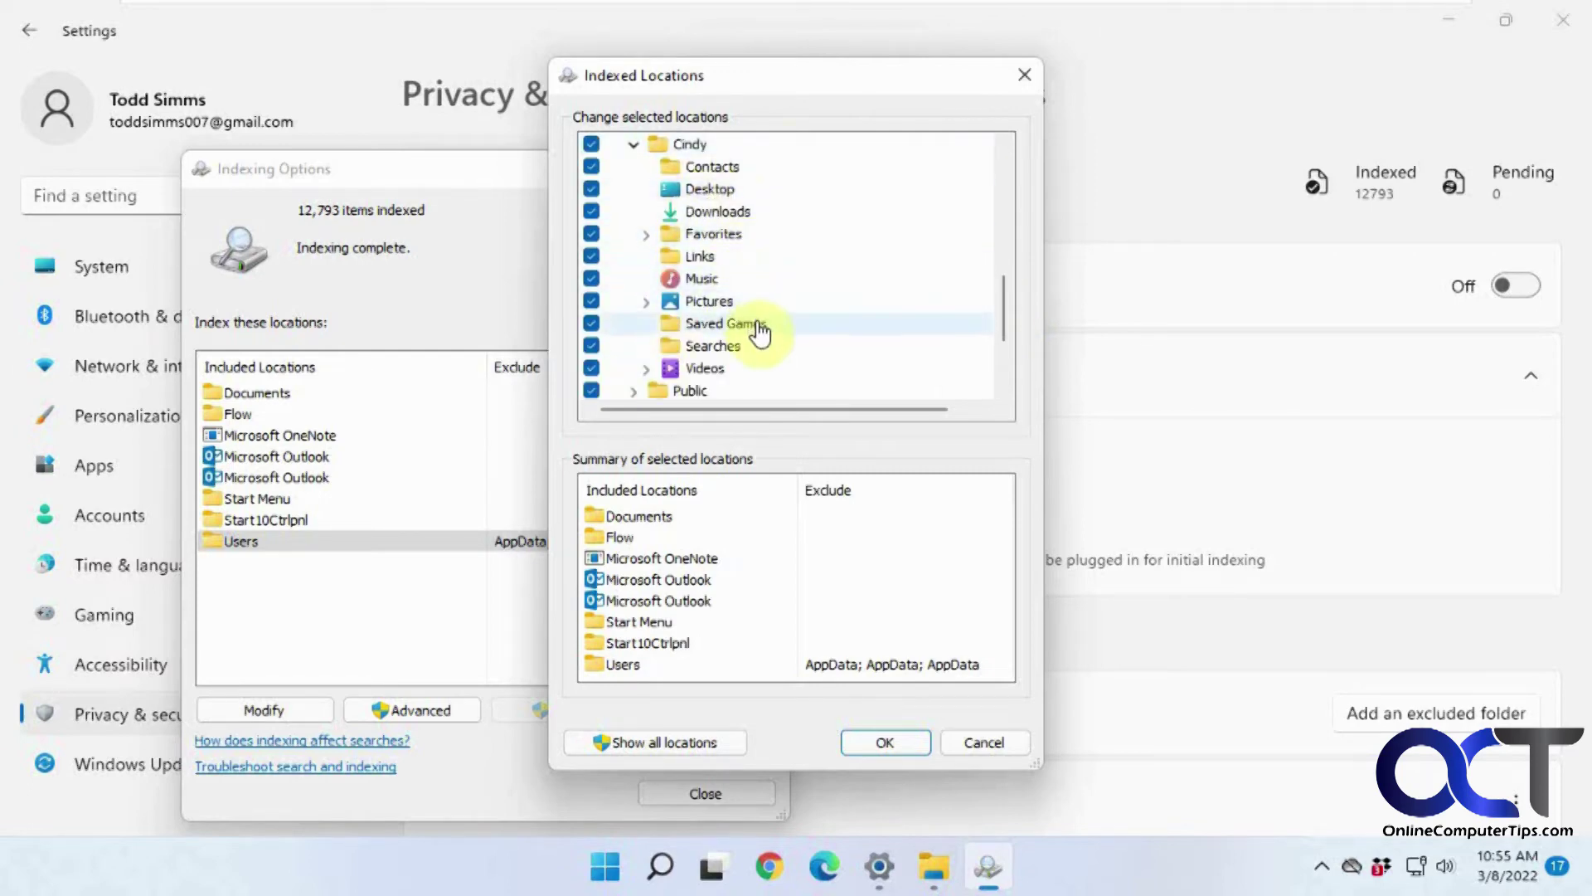
scroll(685, 259, "up", 2)
left_click(622, 256)
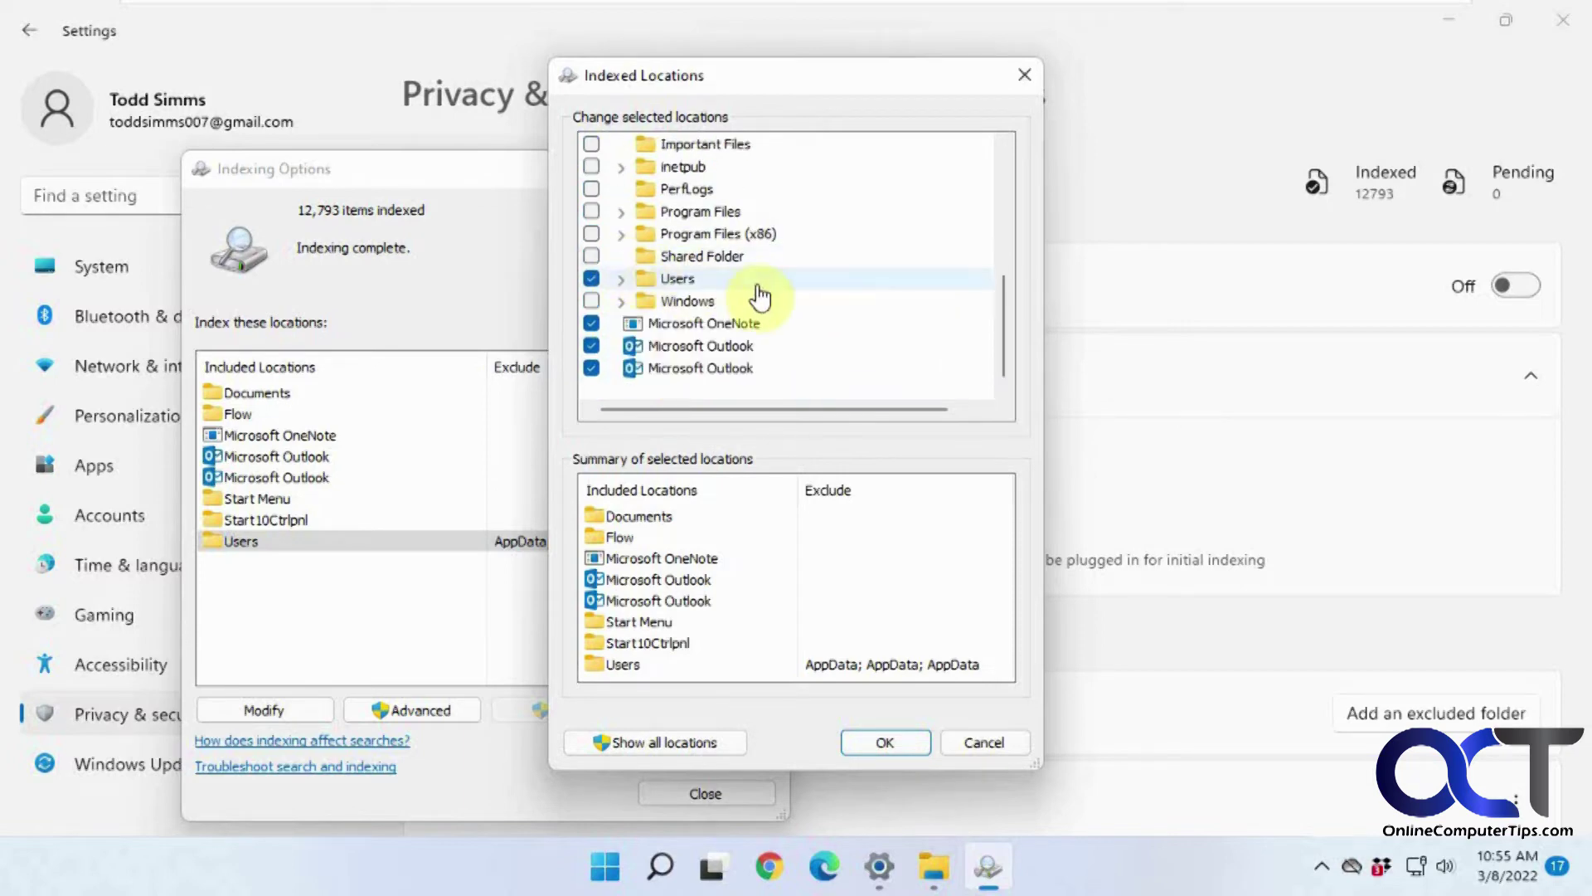
scroll(758, 296, "up", 1)
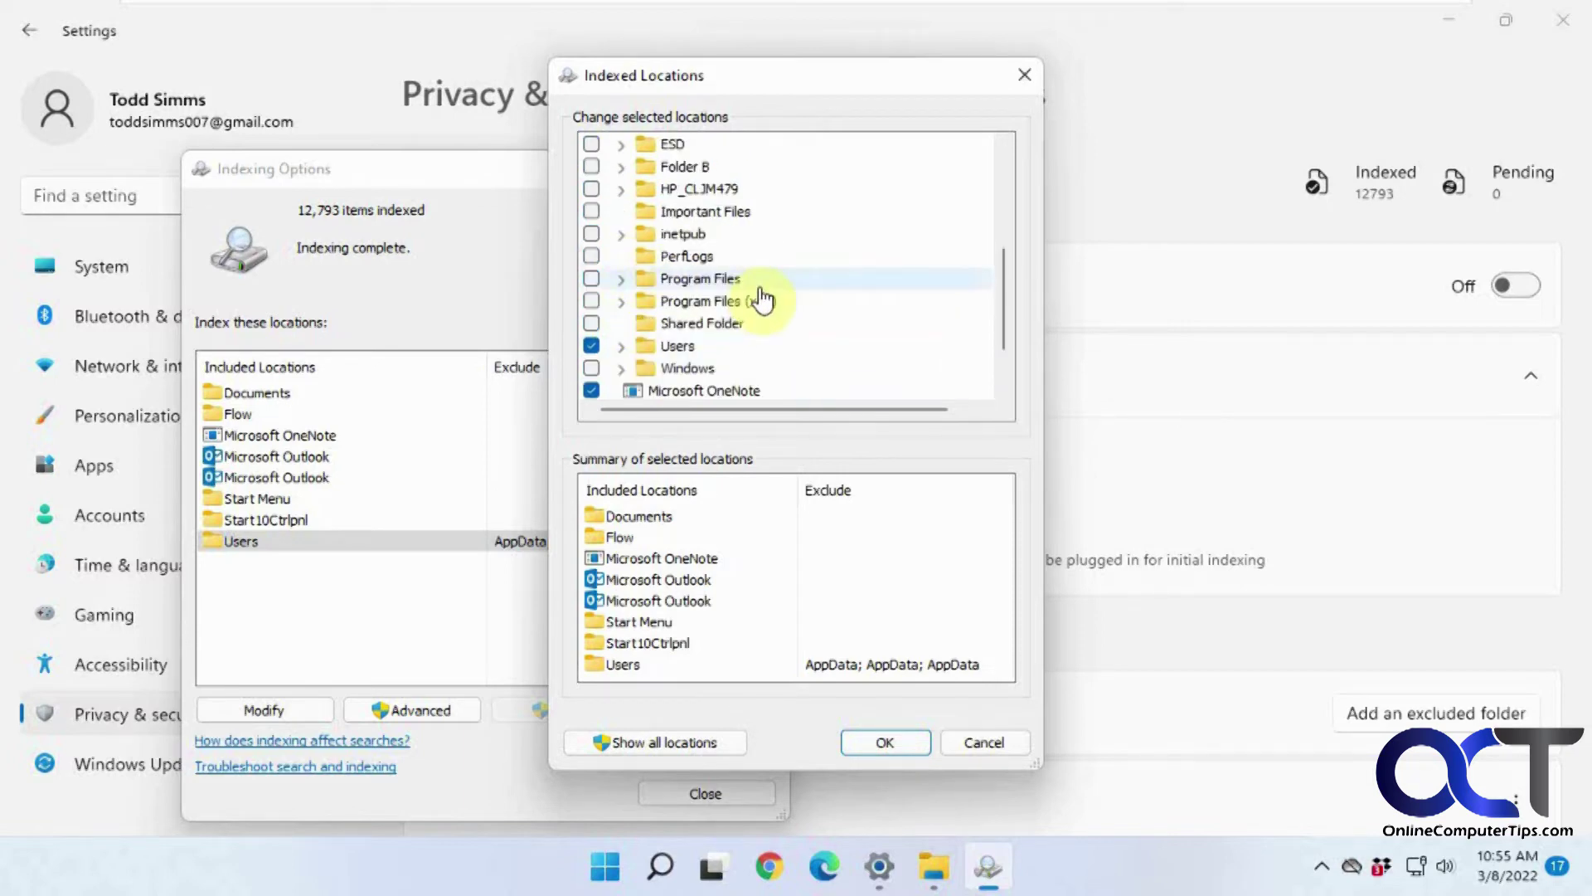
scroll(762, 300, "up", 1)
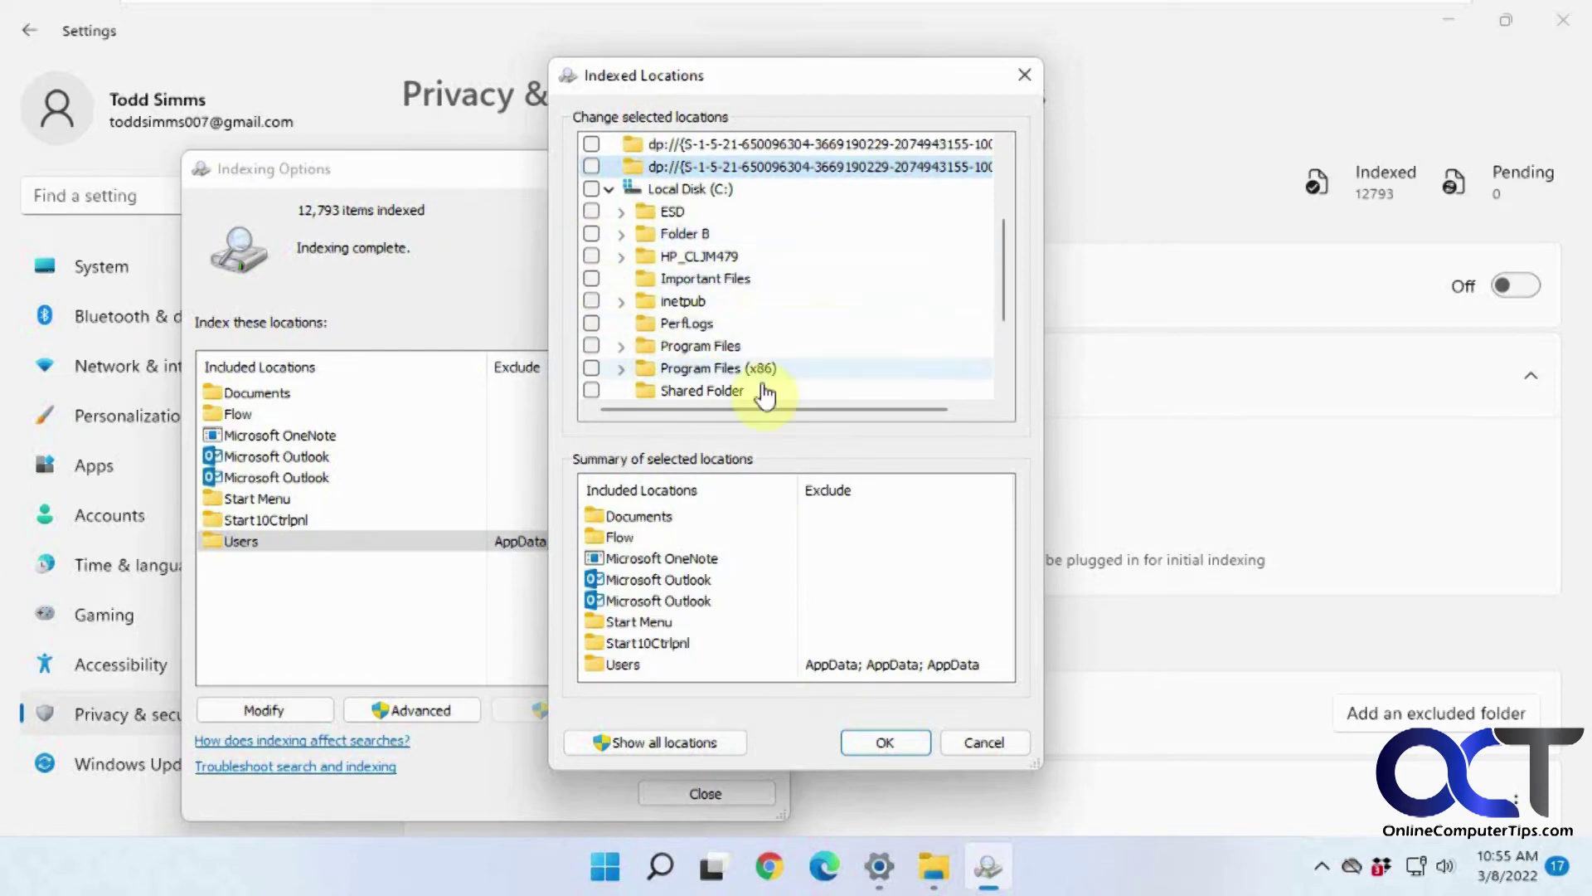
left_click(904, 743)
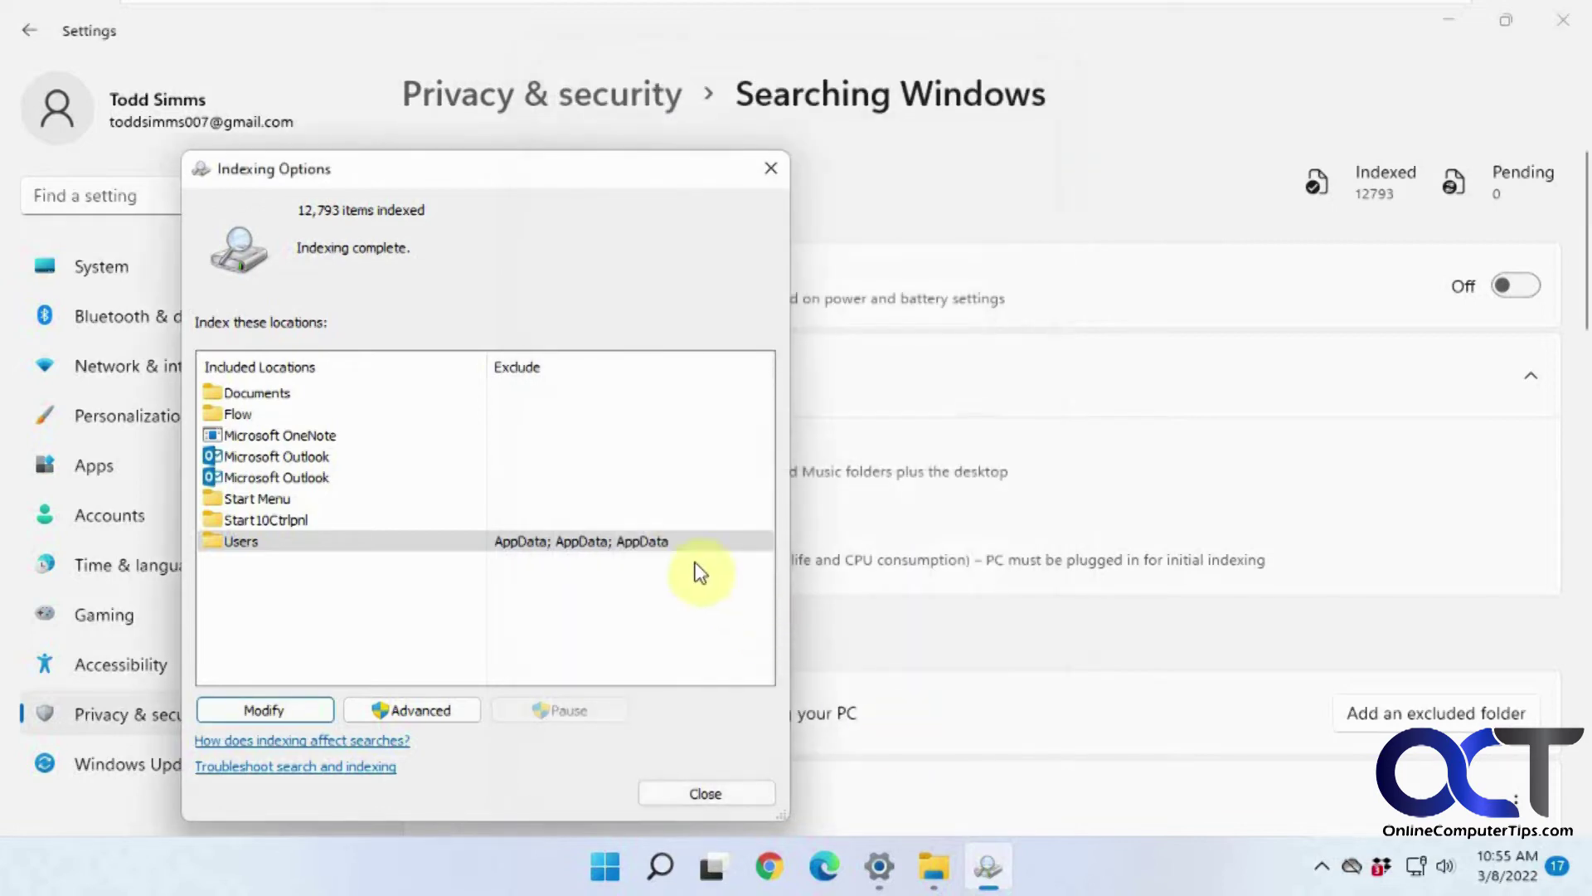
- Open Advanced Options from Indexing Options to view the Index Settings and index location
left_click(582, 620)
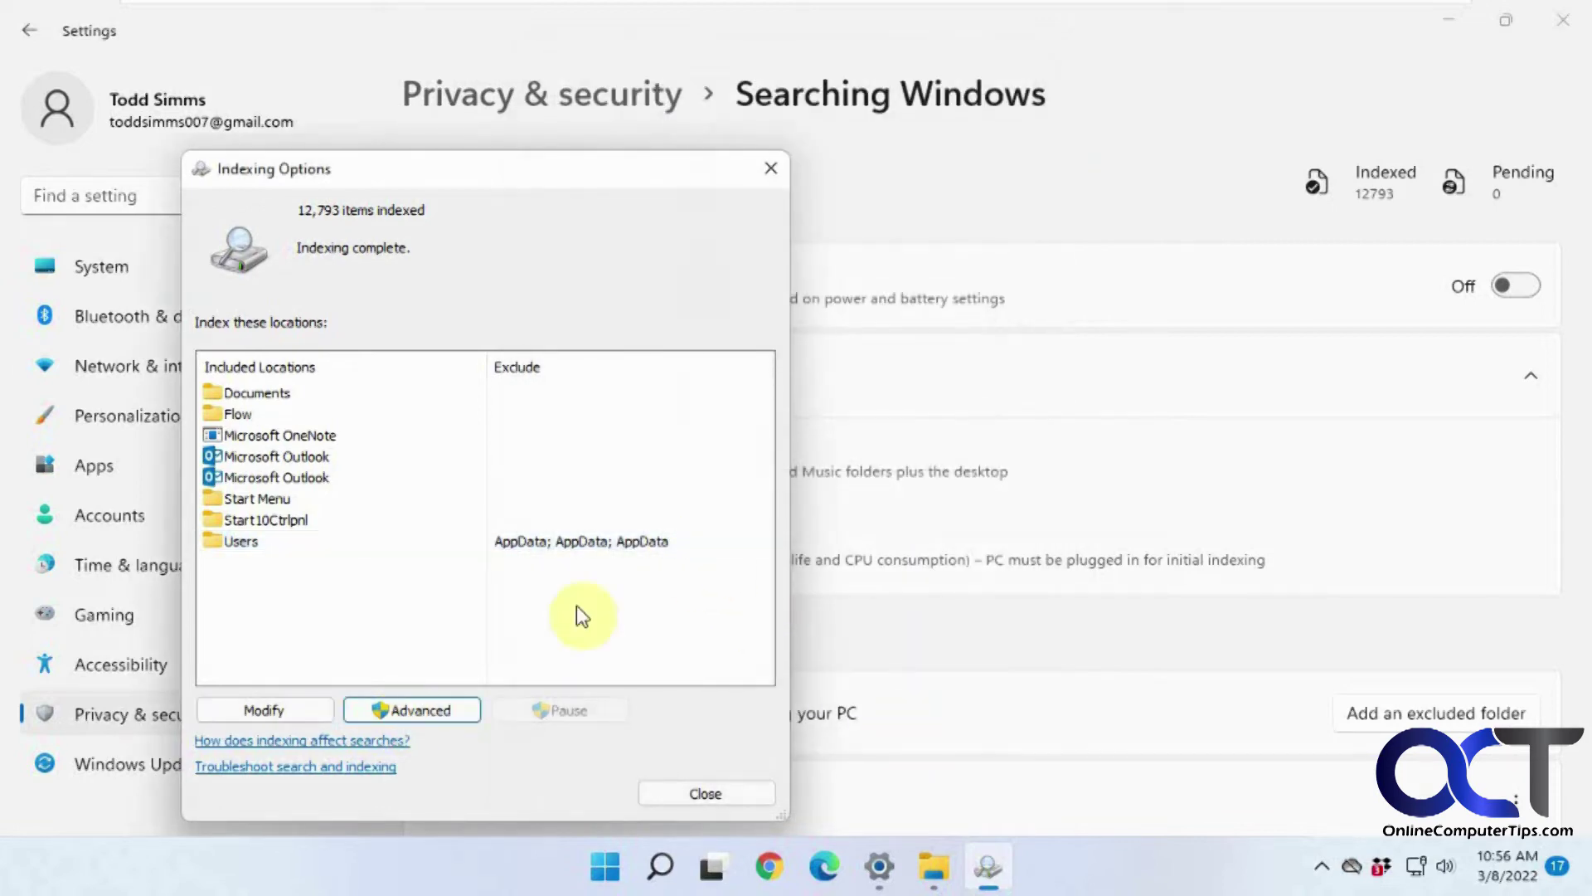
left_click(448, 711)
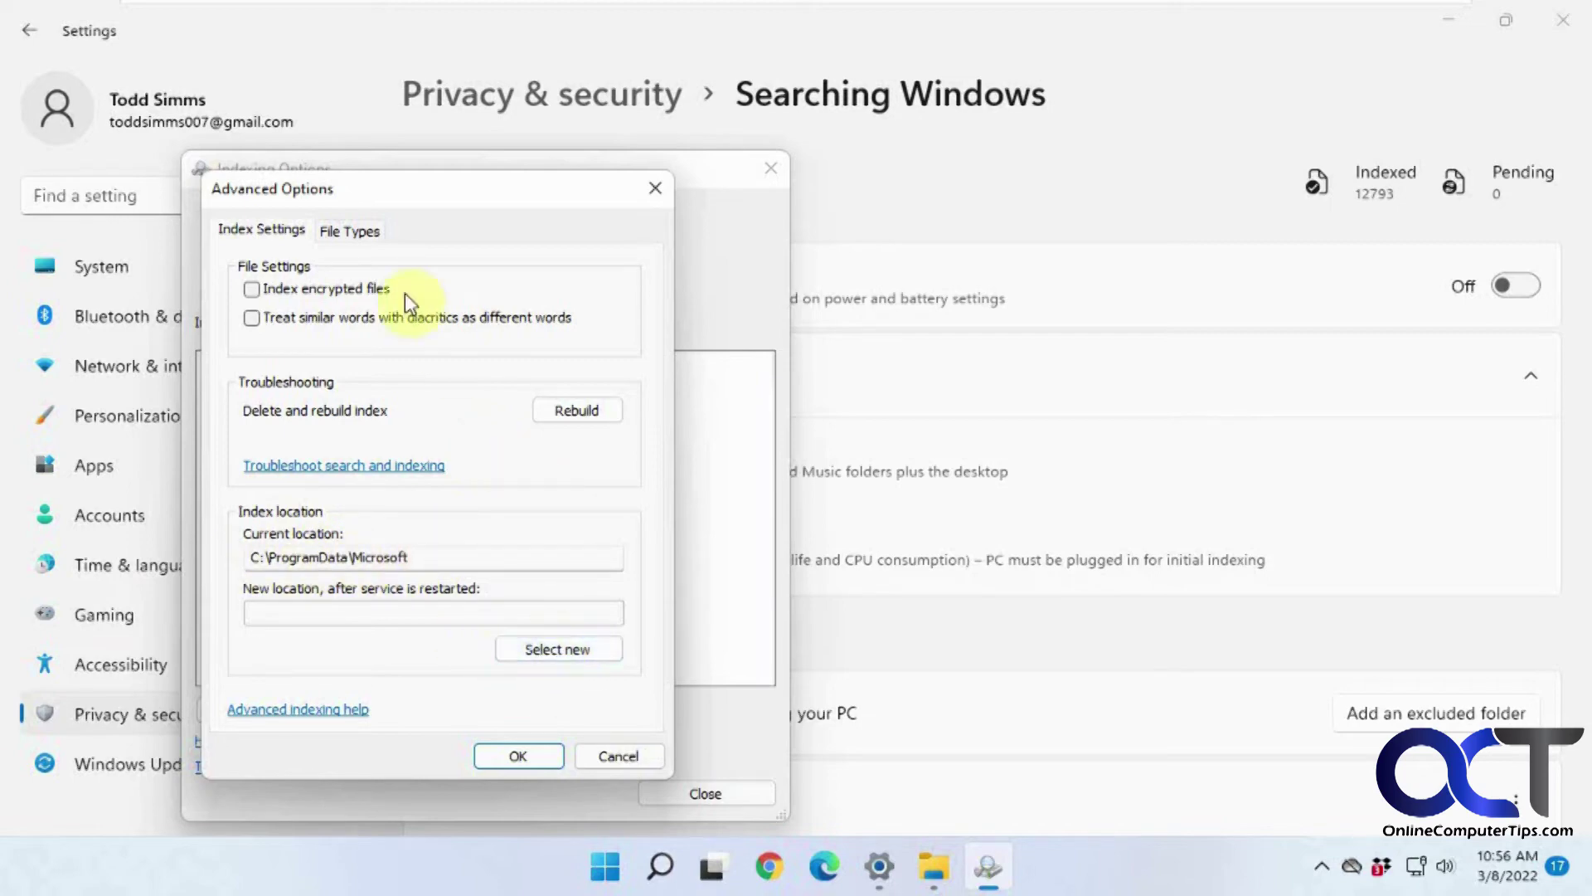
- Scroll through the indexed extensions on the File Types tab, then cancel Advanced Options unchanged
left_click(358, 228)
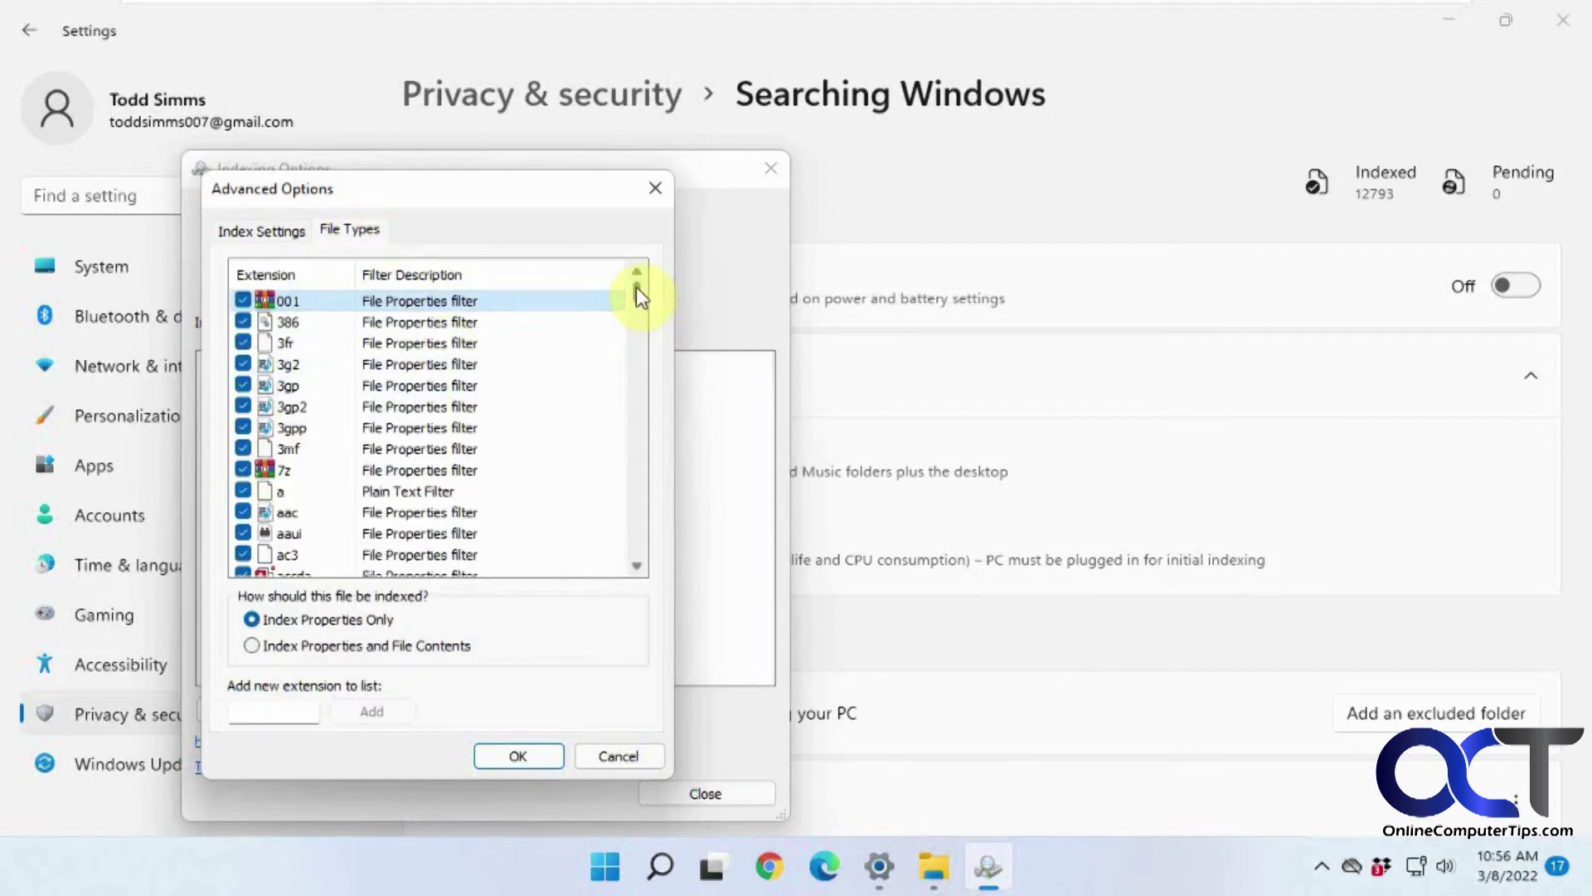
scroll(635, 287, "down", 5)
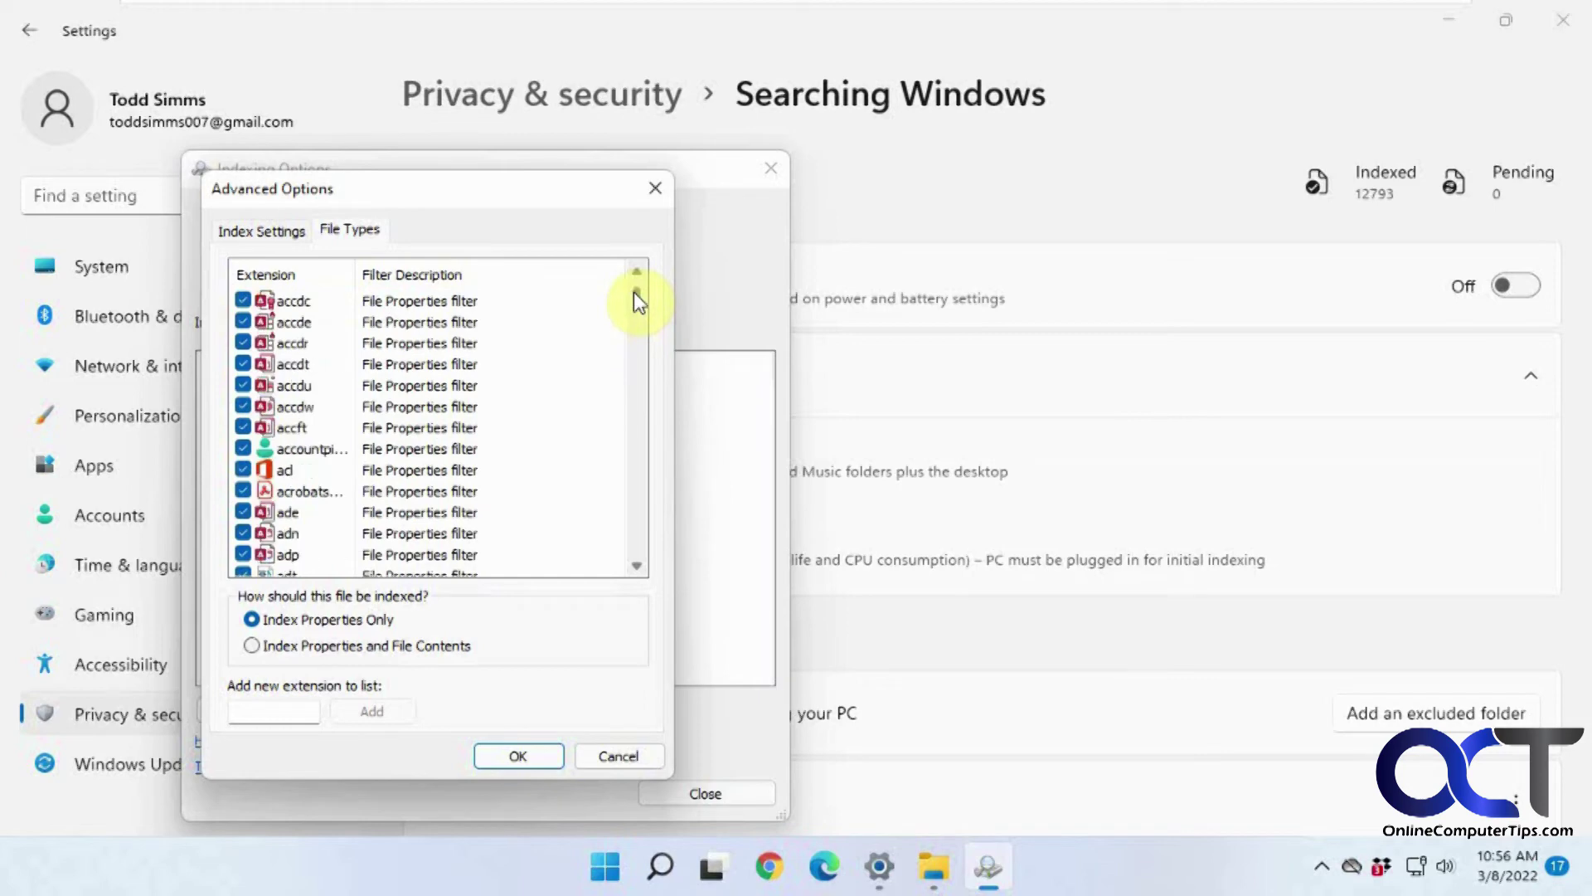
scroll(634, 291, "down", 12)
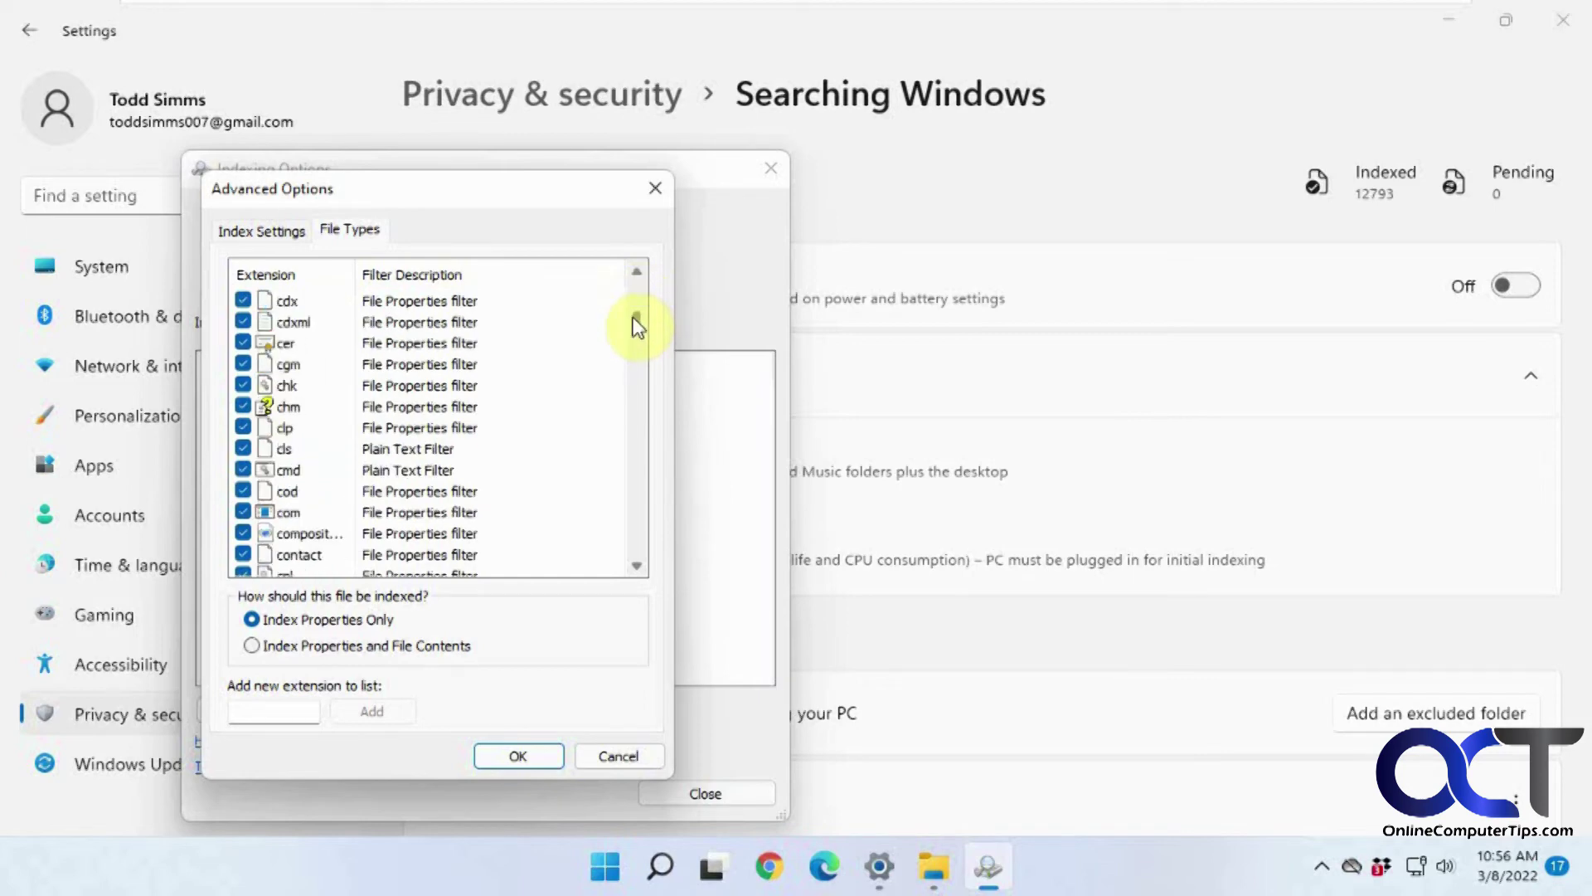
left_click_drag(636, 326, 622, 266)
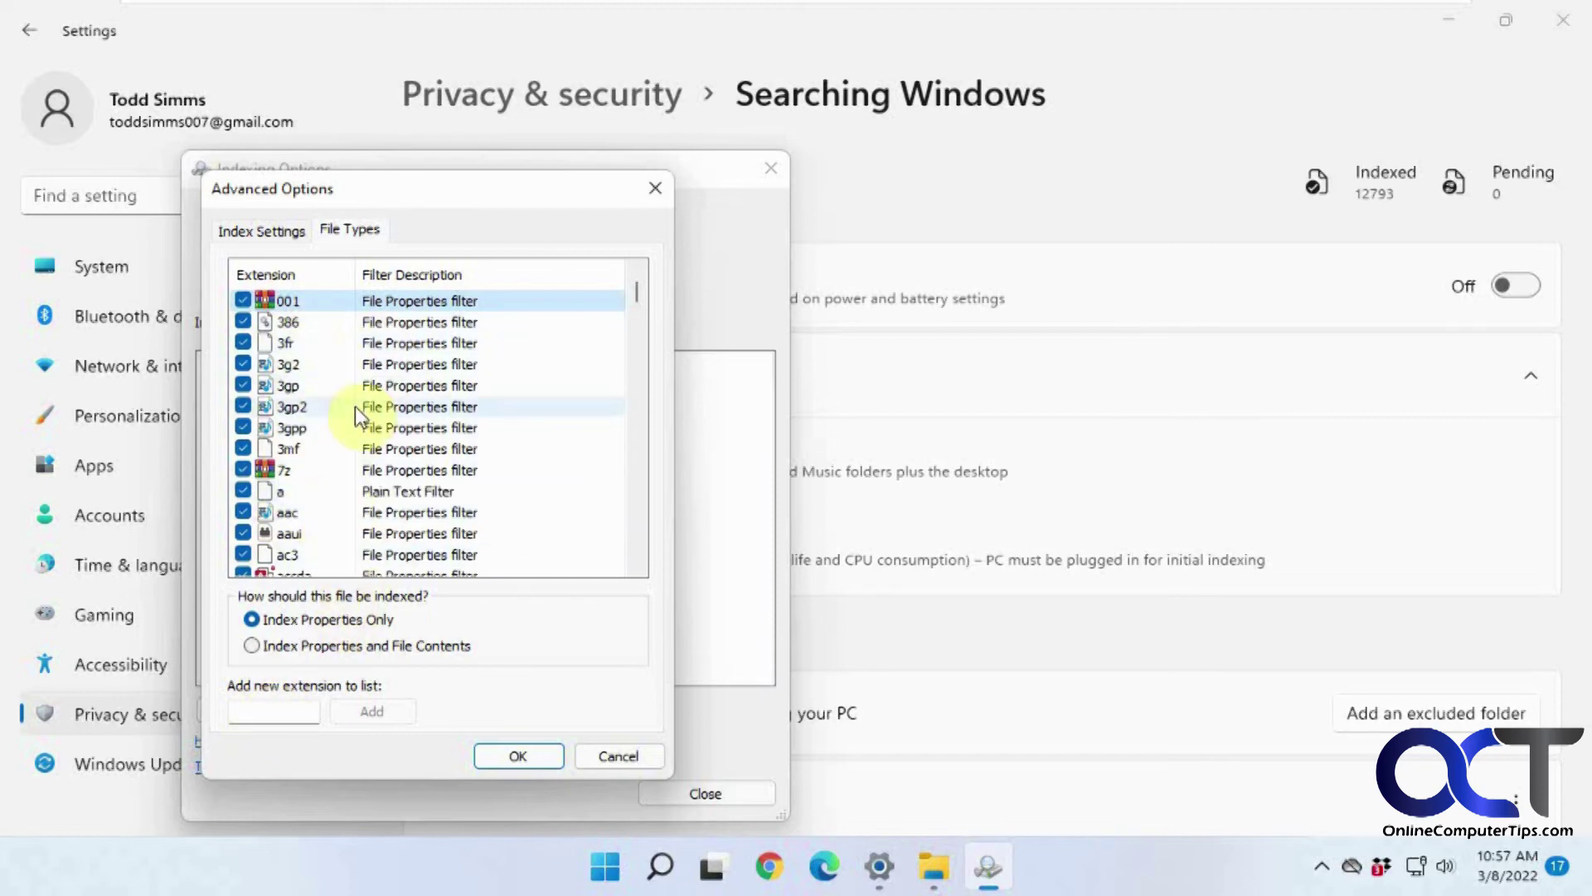
left_click(597, 759)
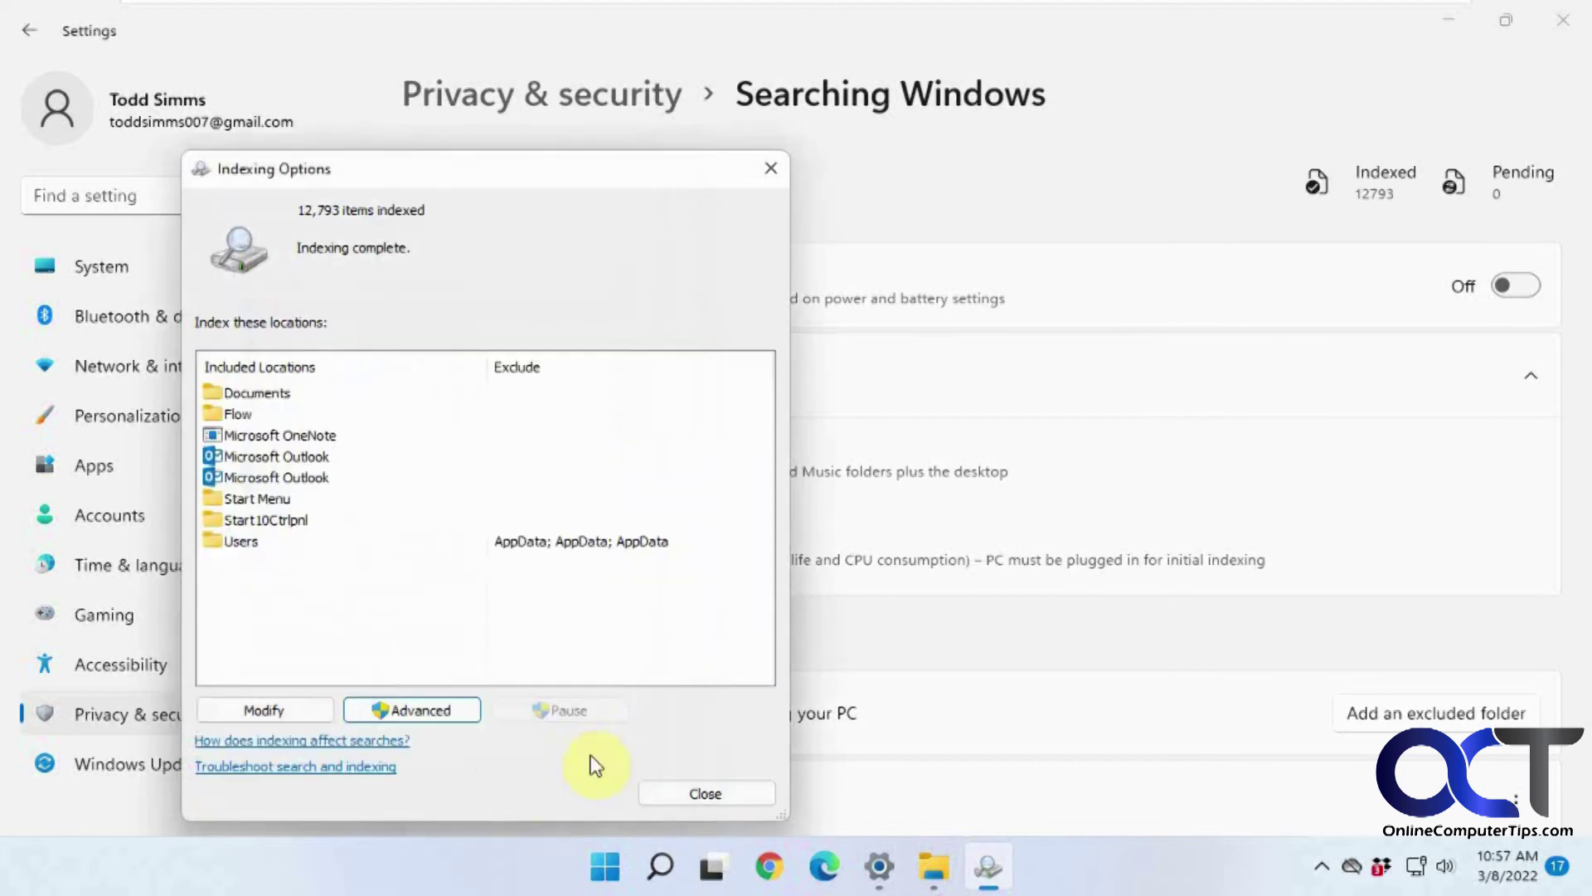
- Close Indexing Options and look through the excluded folders list, including the Program Files entry's menu
left_click(716, 795)
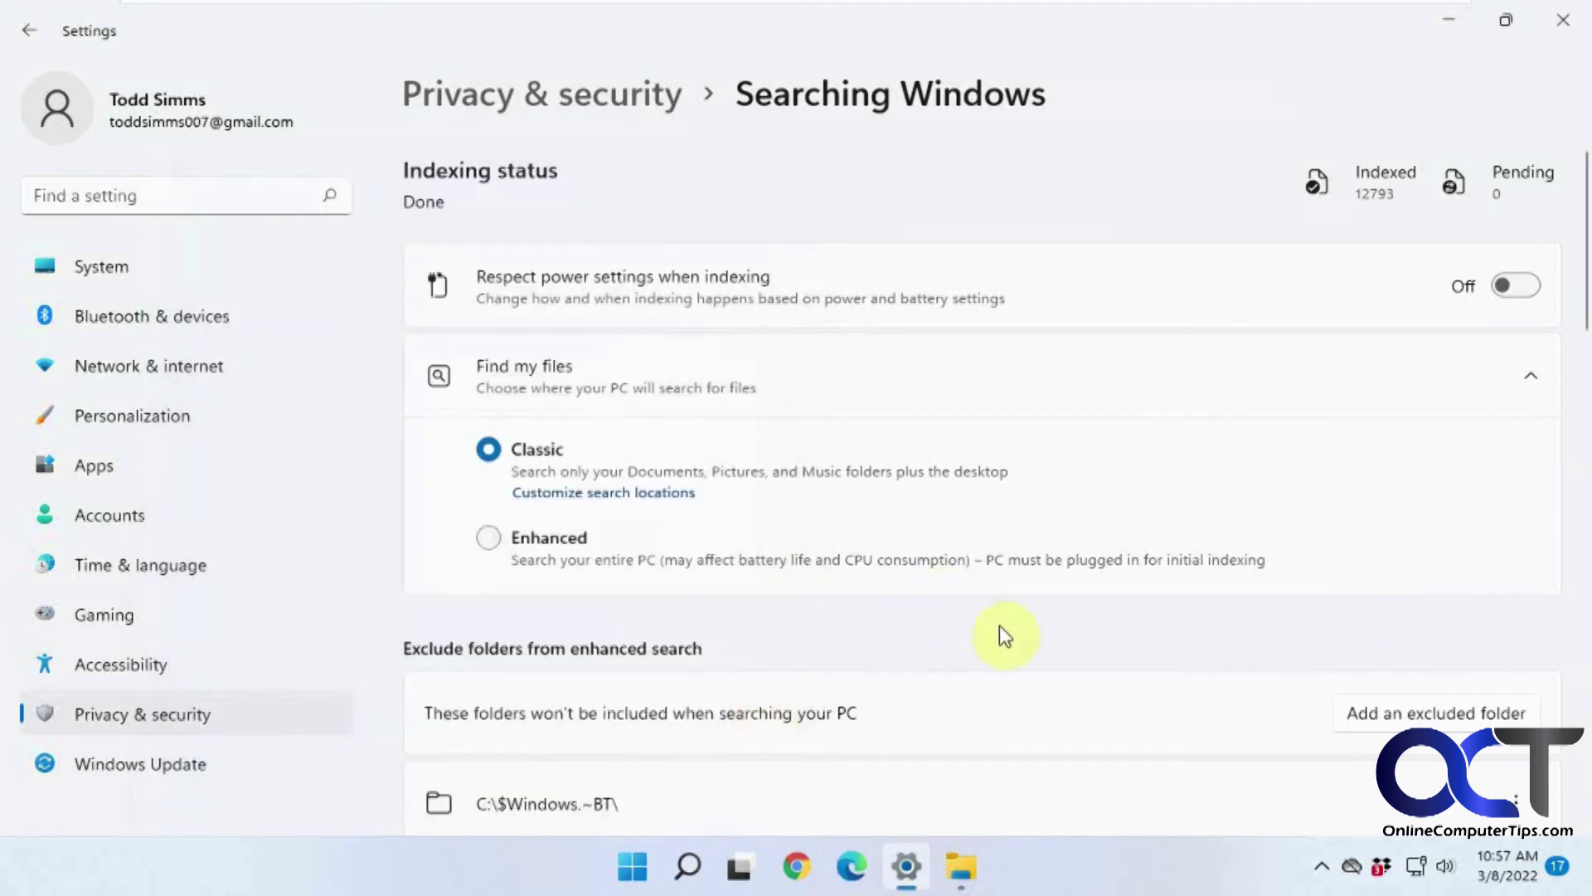
scroll(1002, 635, "down", 3)
scroll(1003, 637, "down", 2)
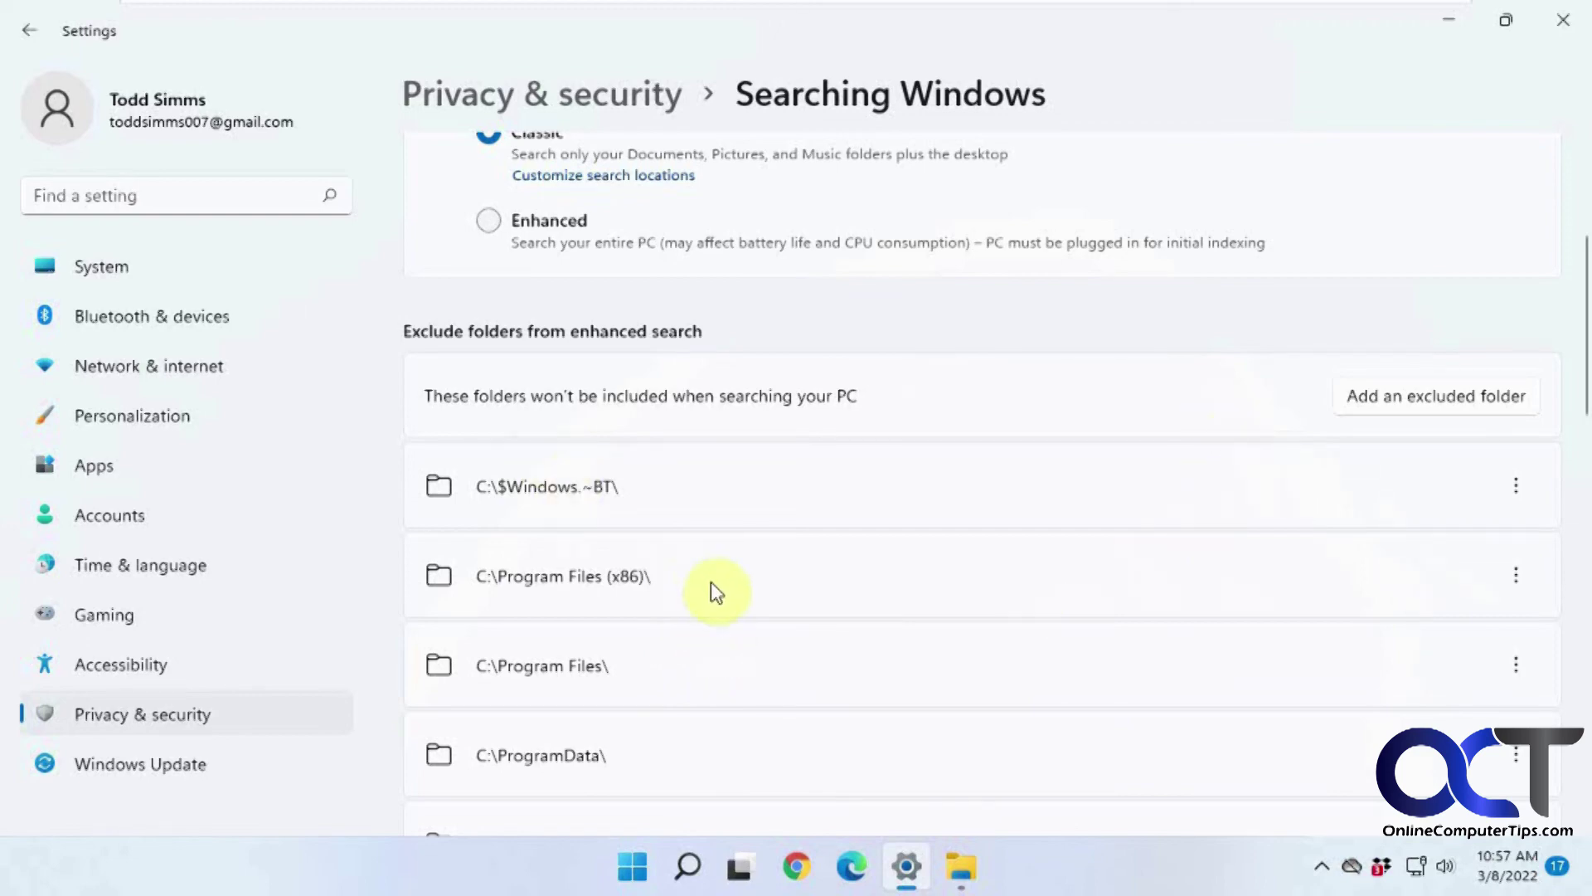
scroll(710, 585, "down", 2)
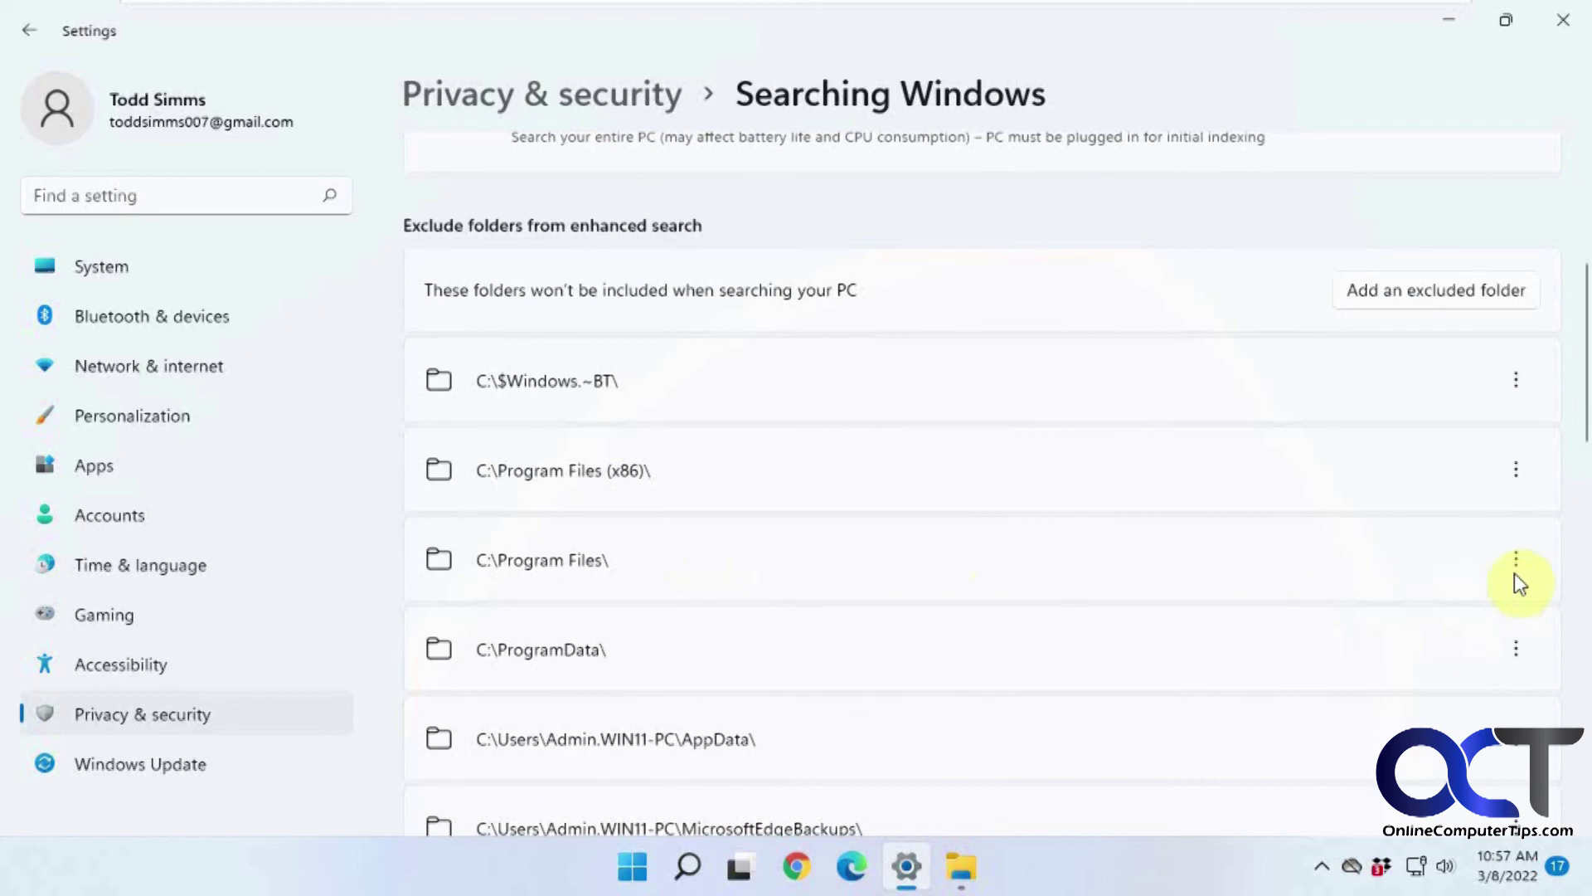
left_click(1518, 564)
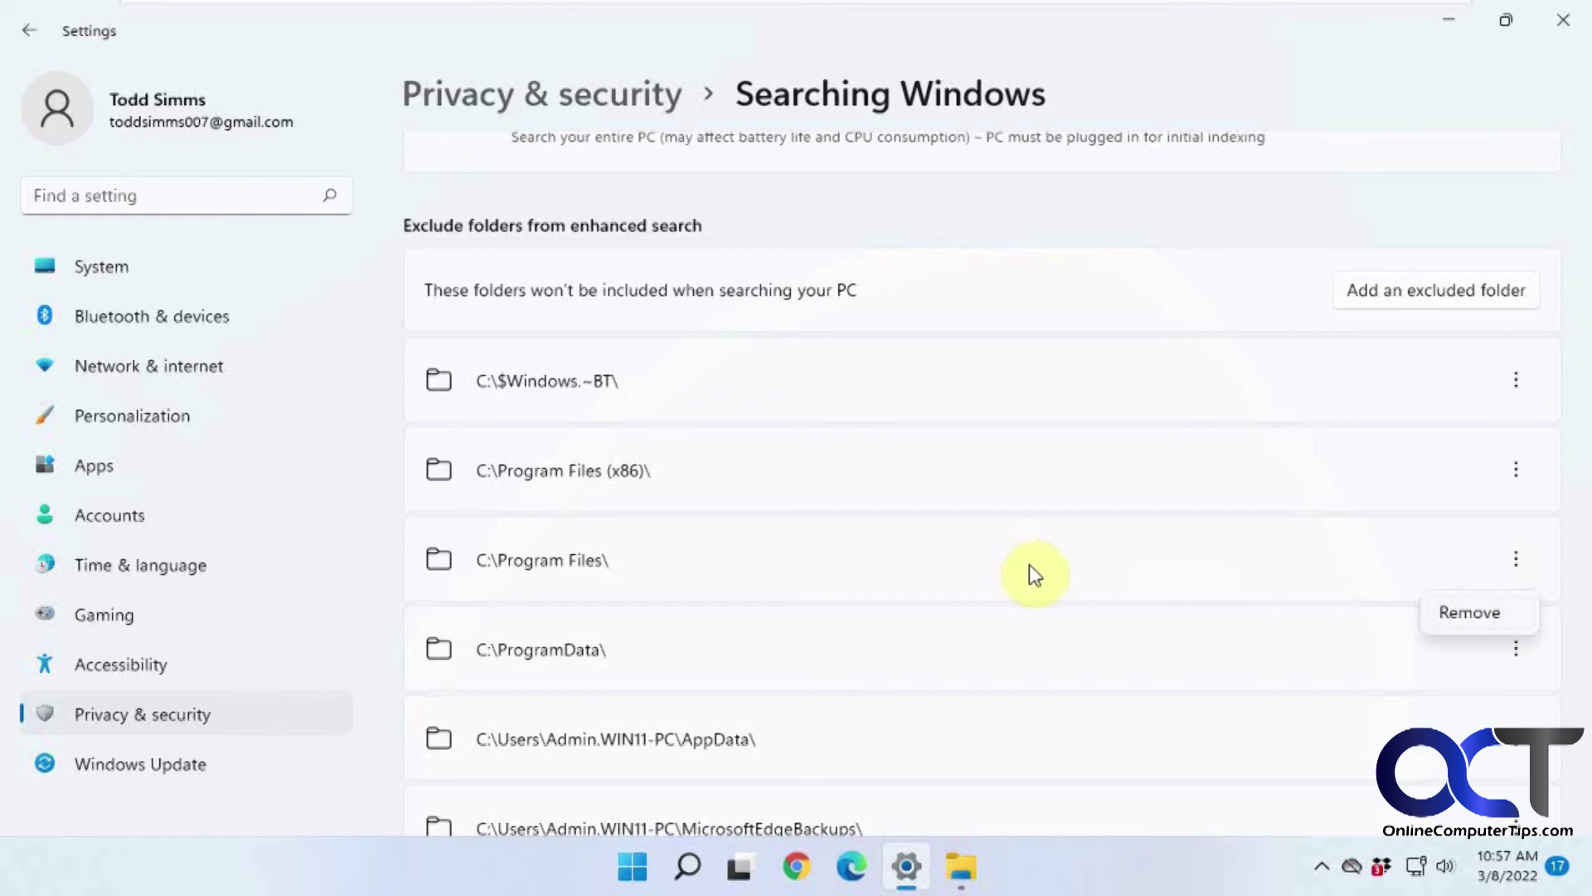
scroll(1182, 568, "up", 3)
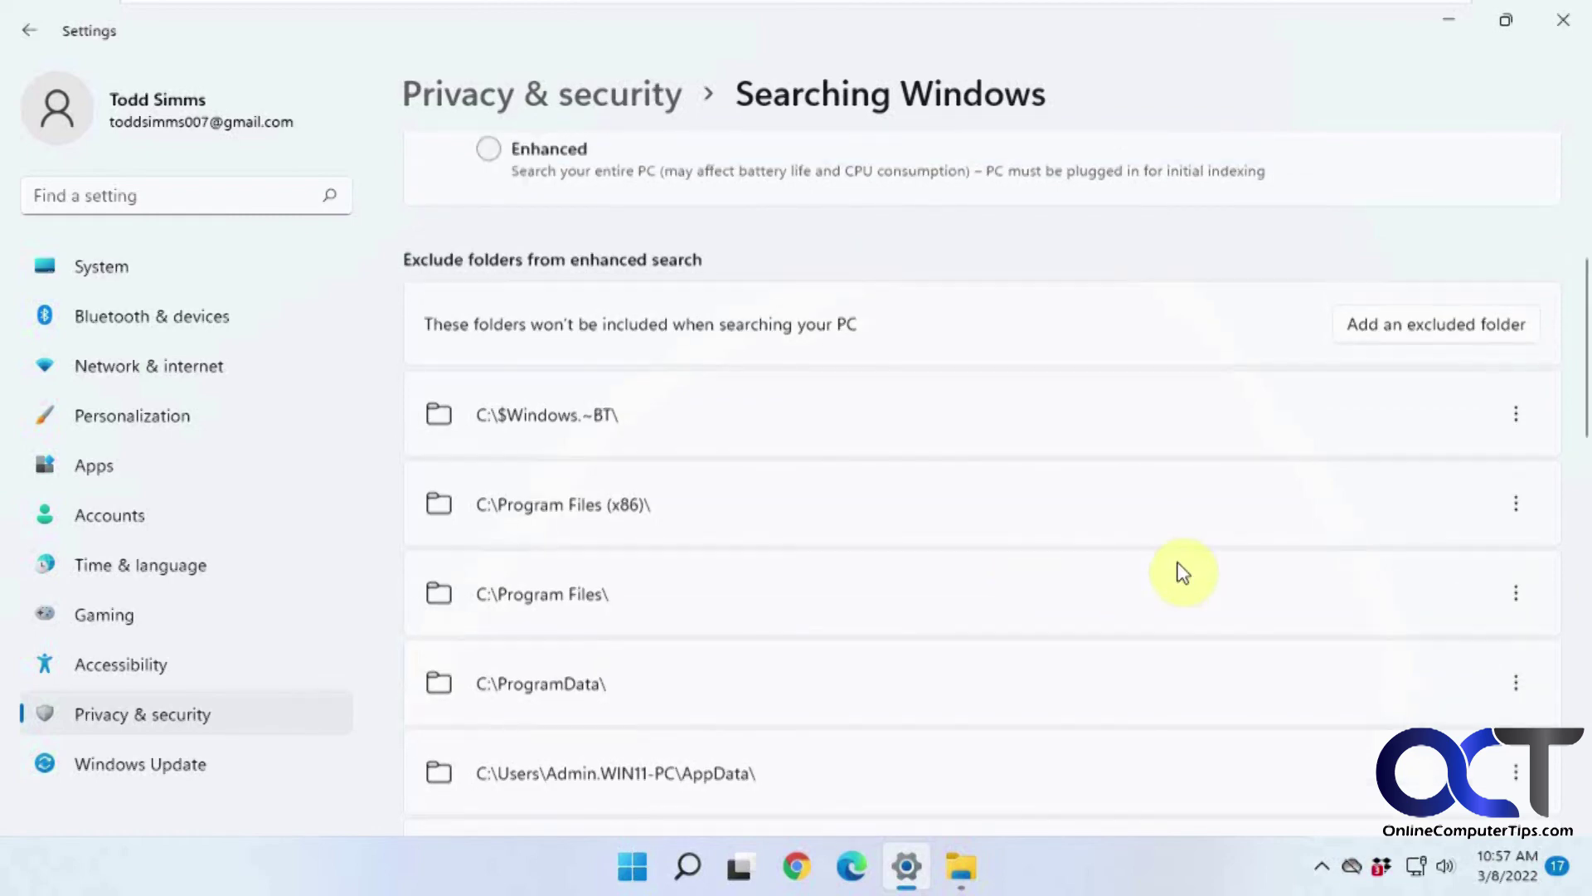
scroll(1181, 575, "up", 2)
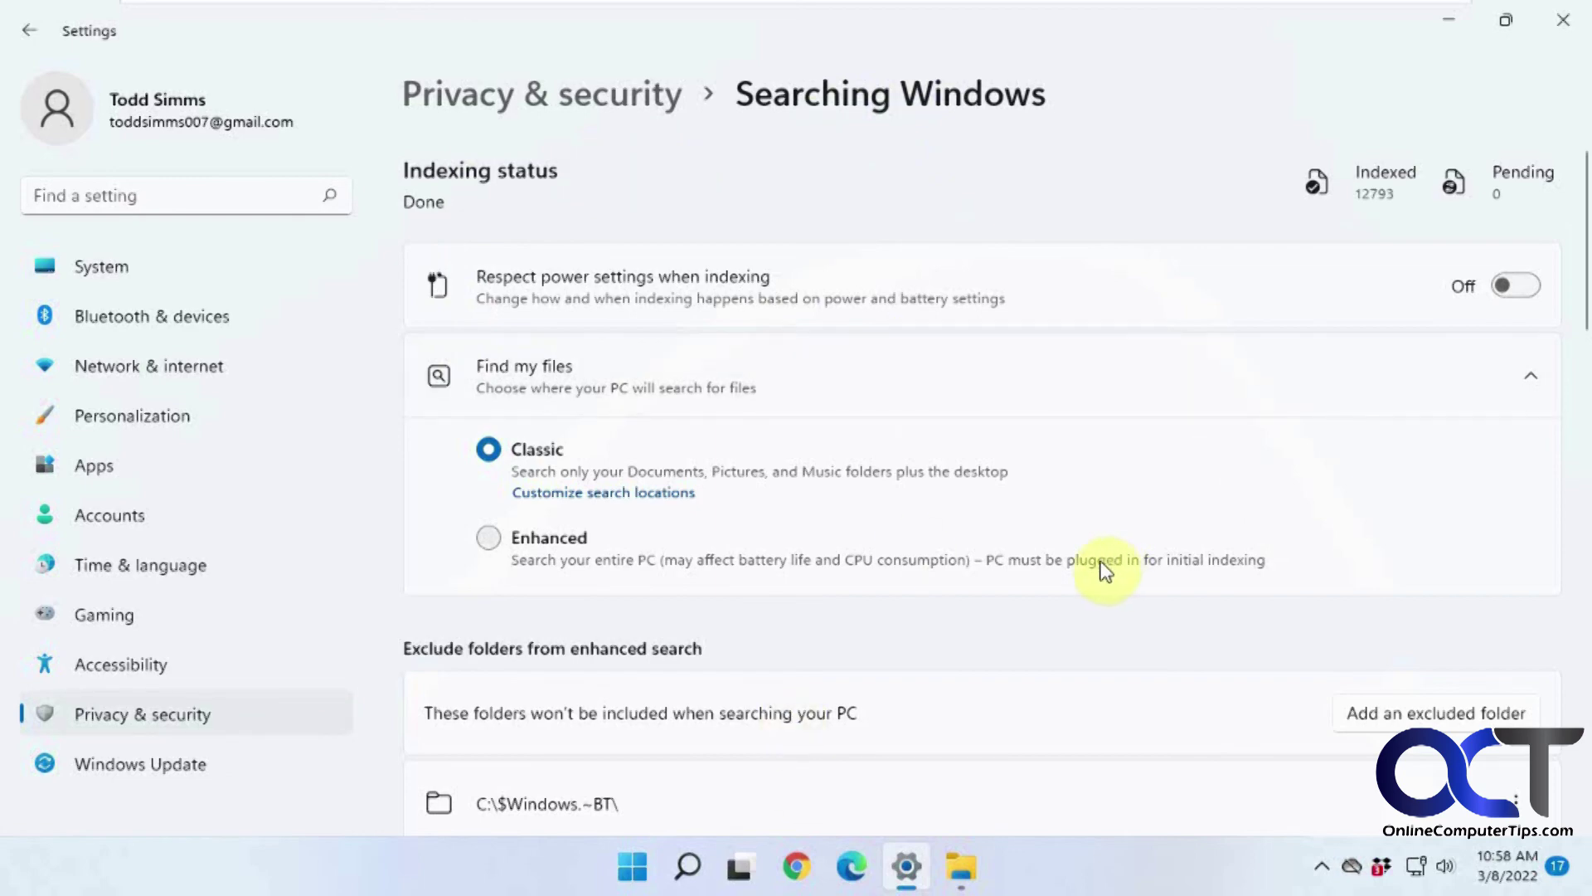
scroll(1104, 570, "down", 10)
scroll(1101, 593, "down", 7)
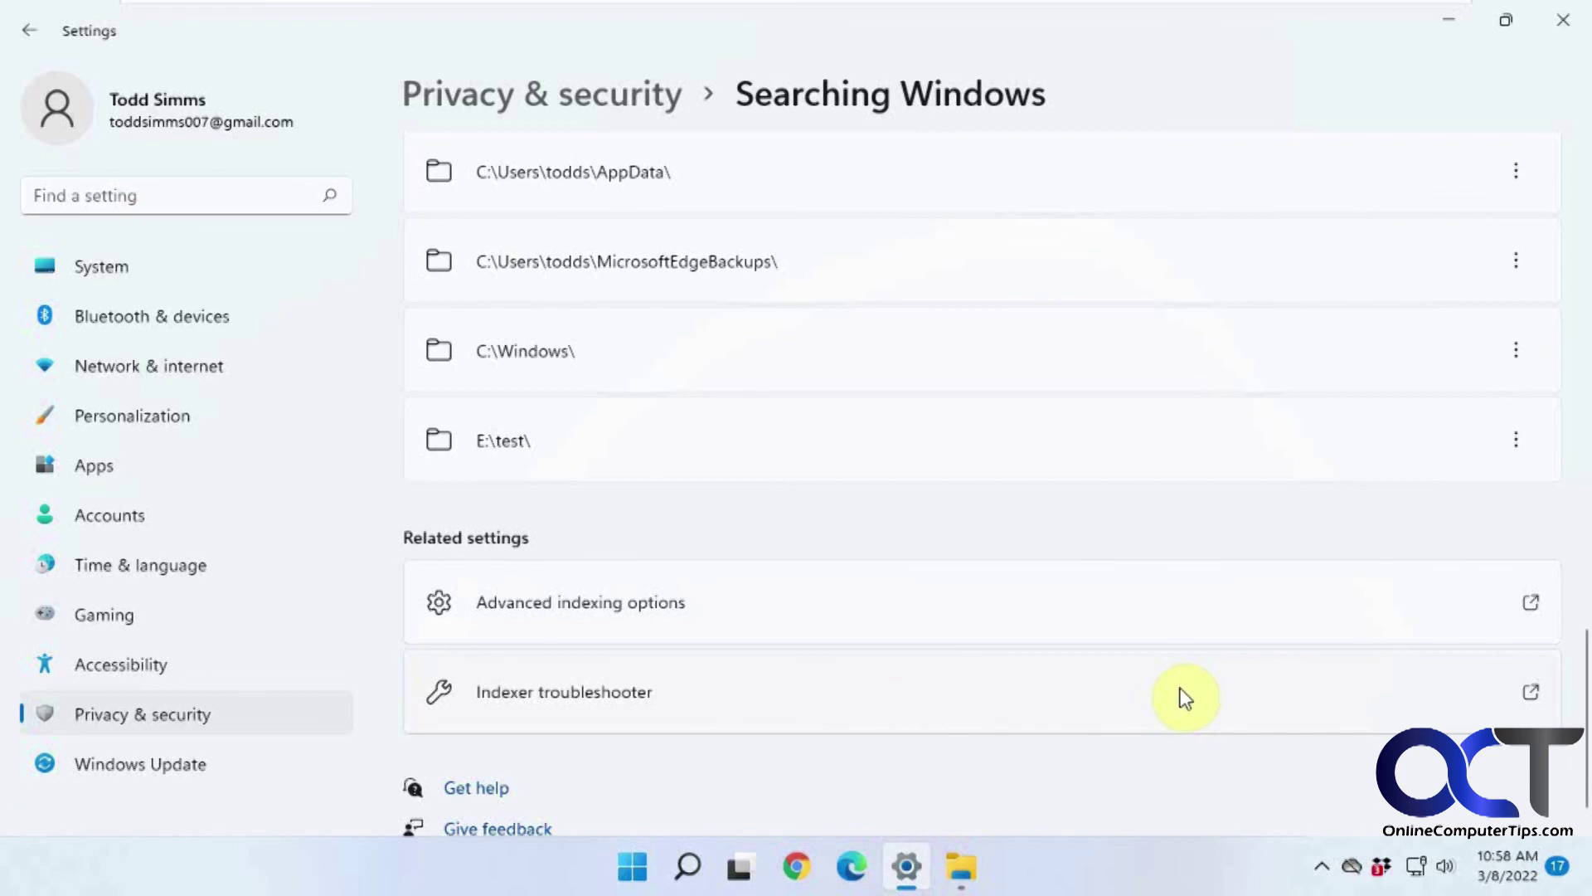
left_click(1158, 612)
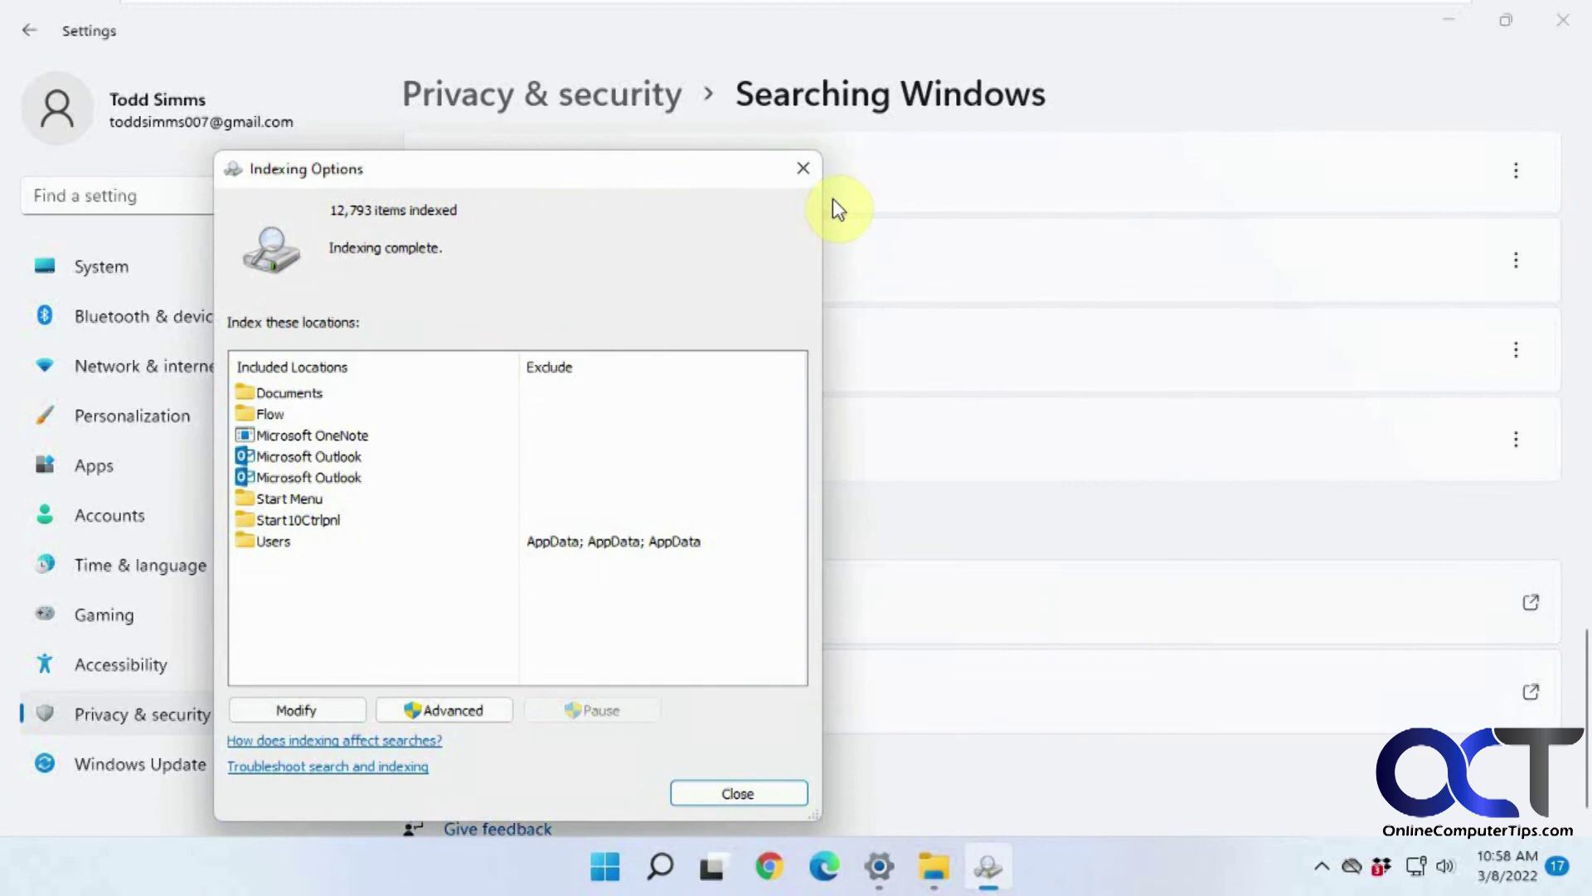
left_click(803, 171)
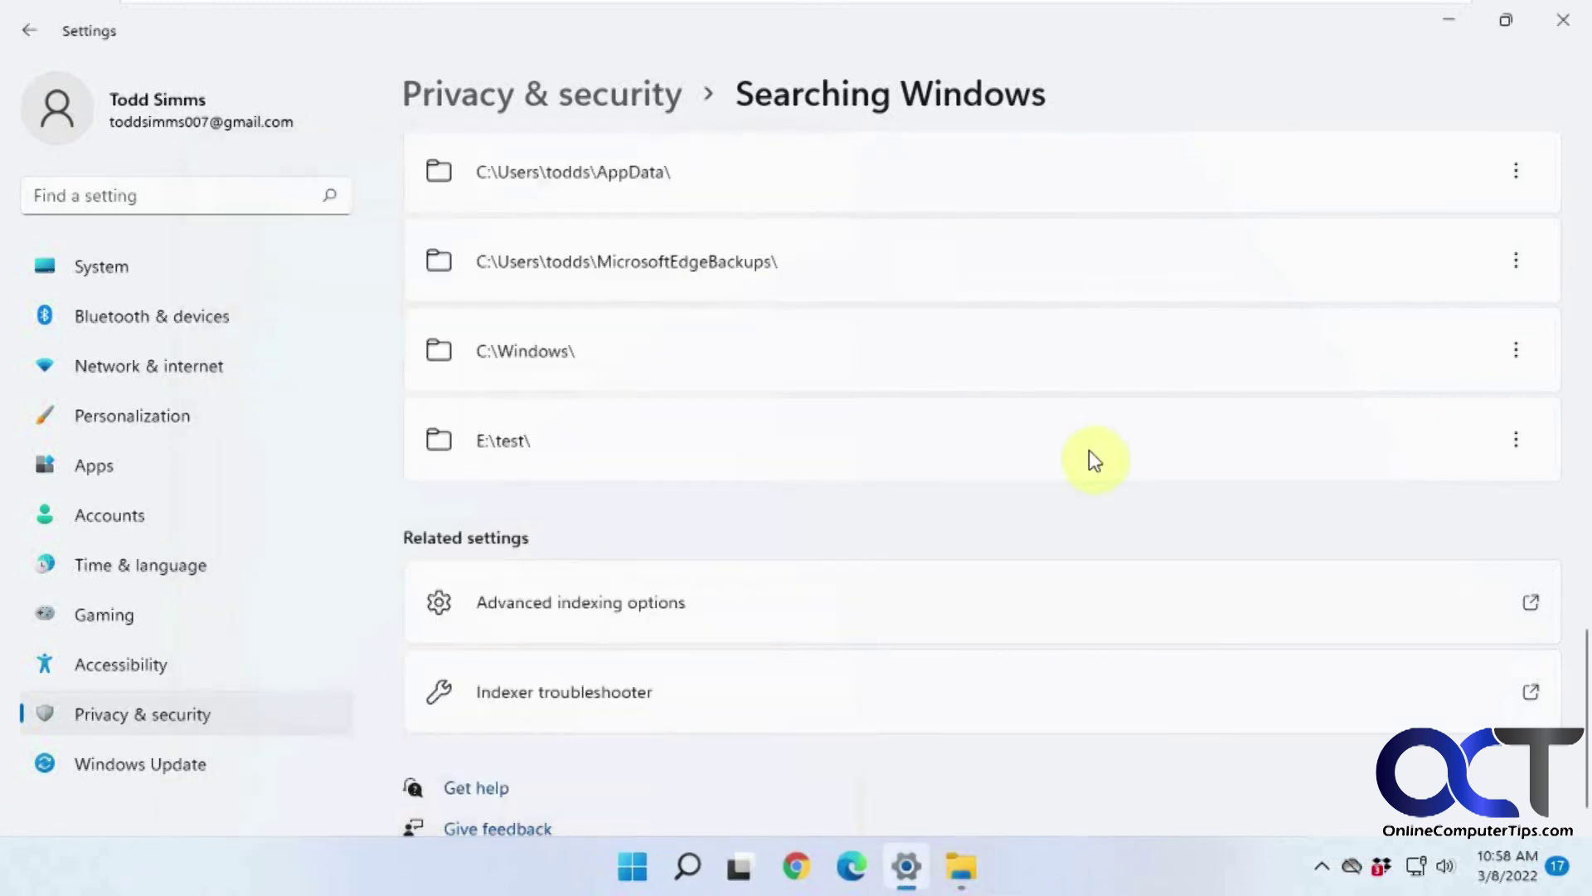